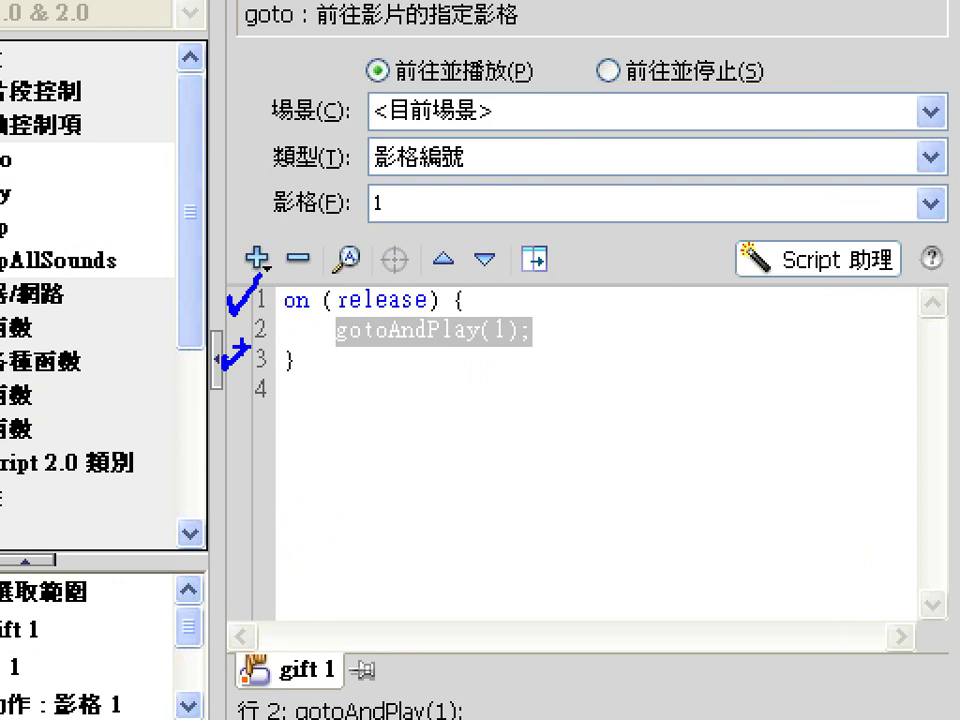
pyautogui.moveTo(271, 315); pyautogui.dragTo(308, 313)
pyautogui.moveTo(452, 213)
pyautogui.mouseDown()
pyautogui.moveTo(388, 248)
pyautogui.moveTo(396, 272)
pyautogui.mouseUp()
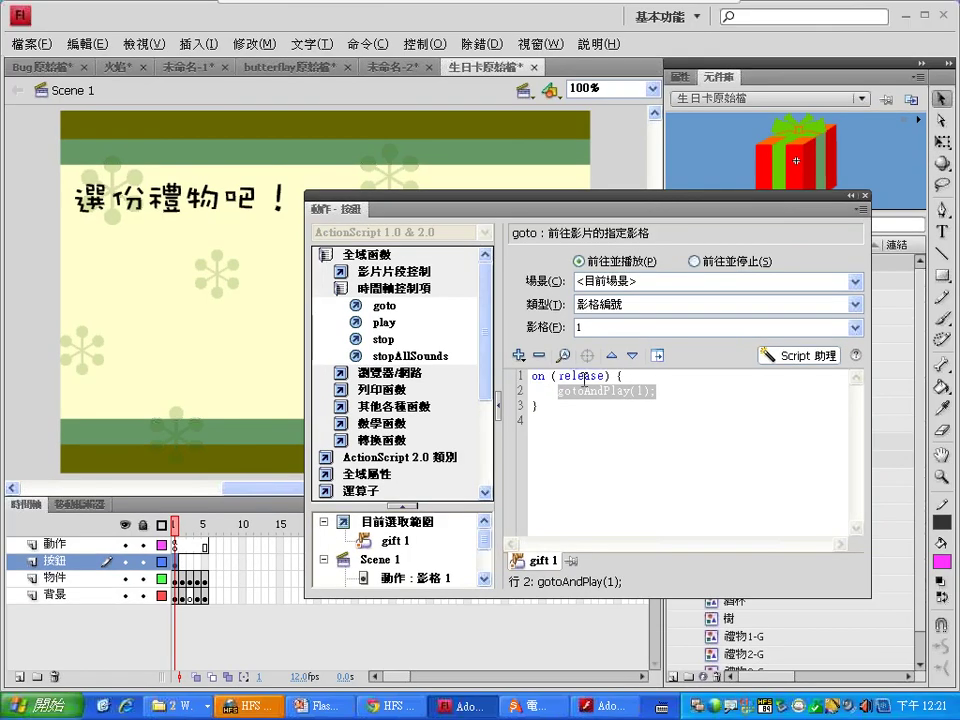
# Try adding the press (按下) and rollOver (滑入) events to the gift 1 button's handler, then leave only release (放開) enabled
pyautogui.click(583, 378)
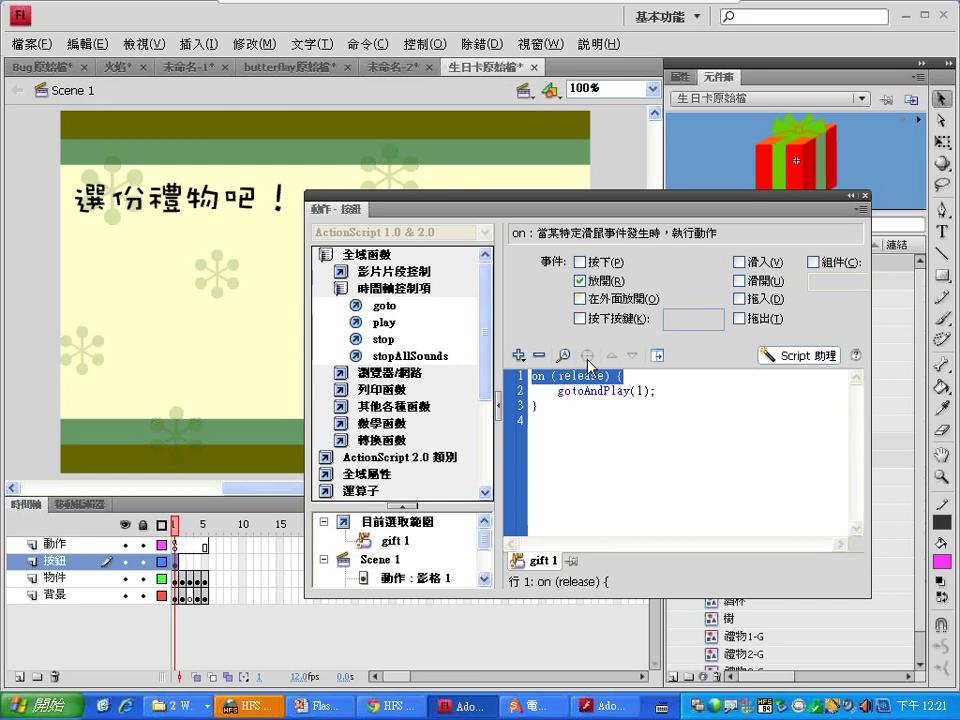
pyautogui.click(579, 261)
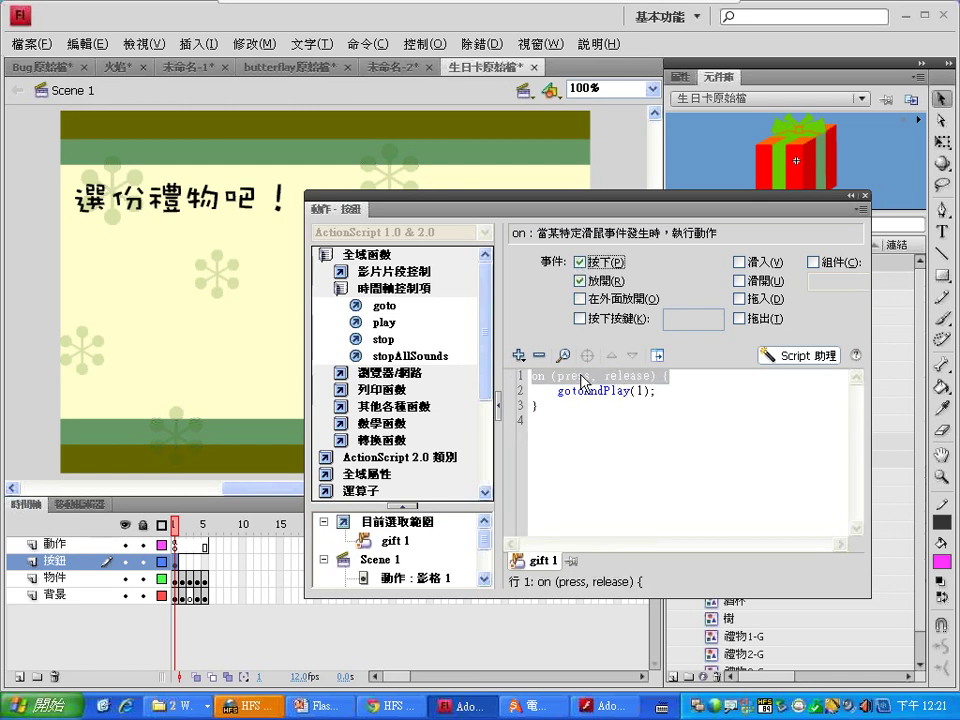
pyautogui.click(579, 261)
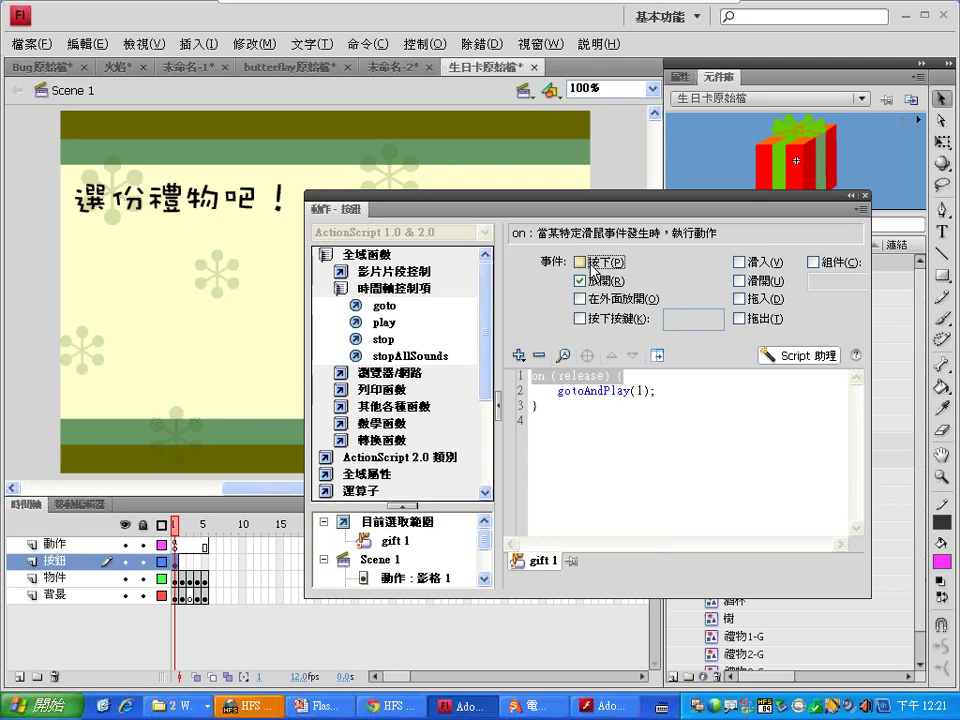
pyautogui.click(740, 262)
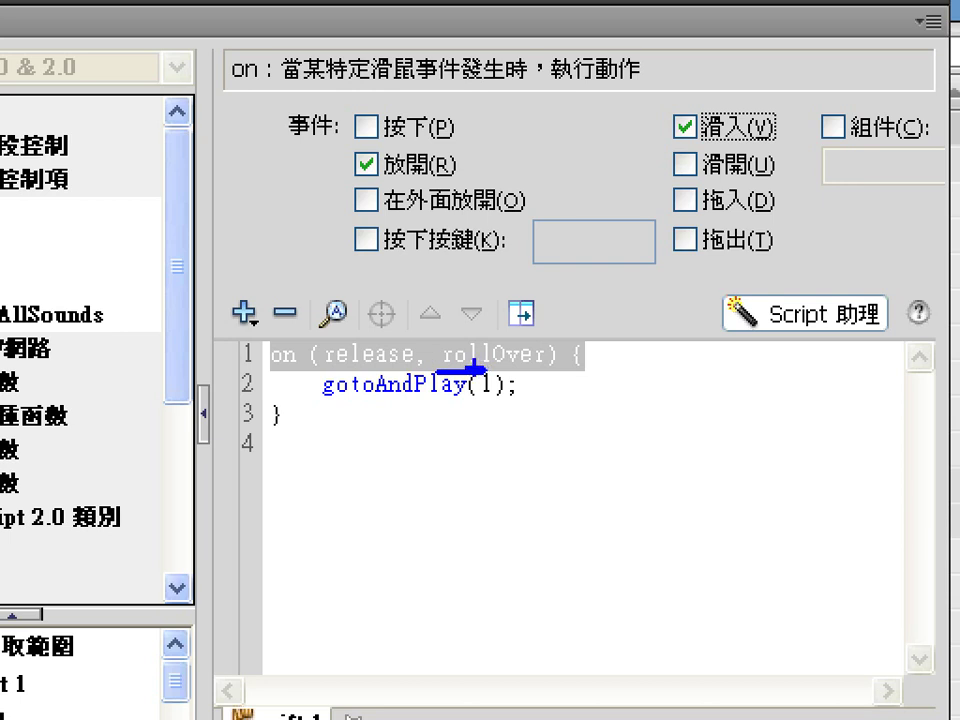
pyautogui.moveTo(574, 356)
pyautogui.mouseDown()
pyautogui.moveTo(539, 367)
pyautogui.moveTo(436, 369)
pyautogui.moveTo(441, 316)
pyautogui.moveTo(579, 347)
pyautogui.moveTo(546, 386)
pyautogui.mouseUp()
pyautogui.press('Escape')
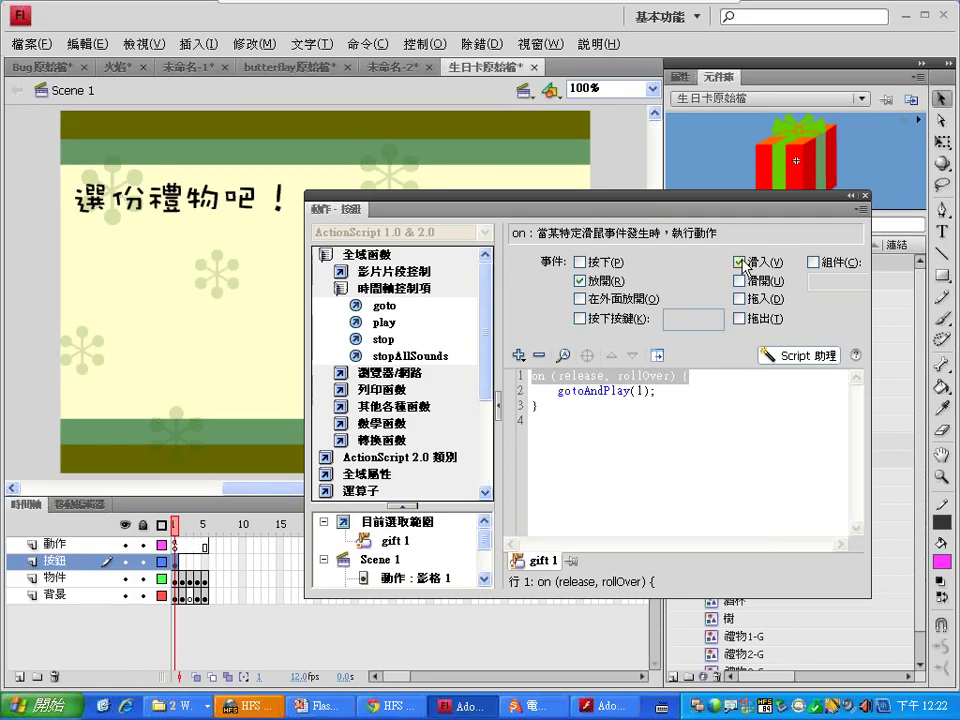
pyautogui.click(740, 262)
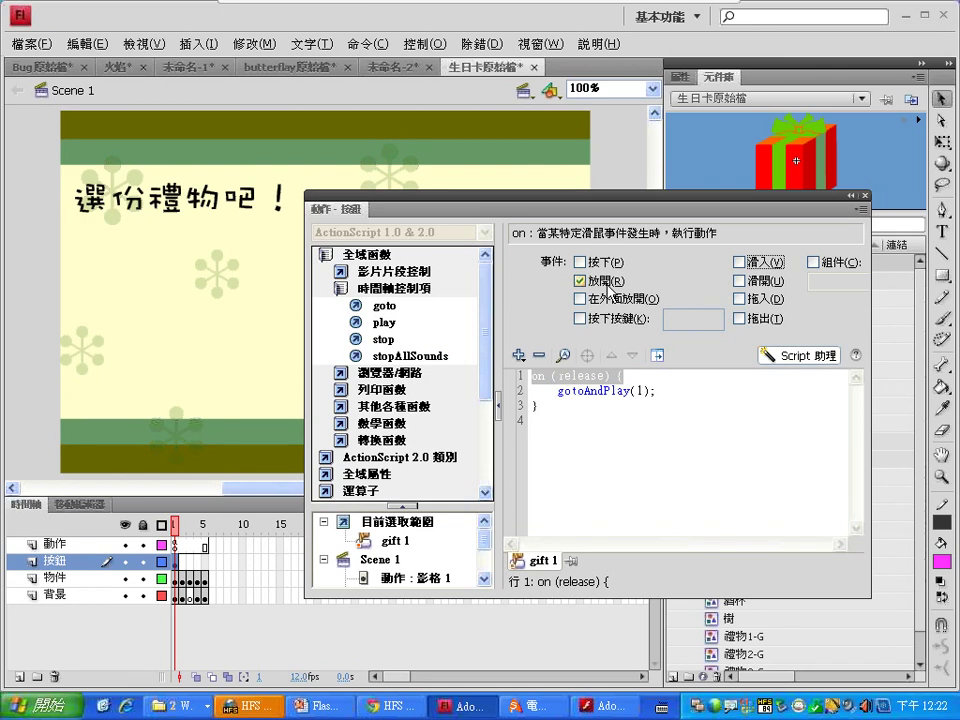
# Change the goto action on line 2 of the gift 1 button script to go to and stop (前往並停止)
pyautogui.click(602, 393)
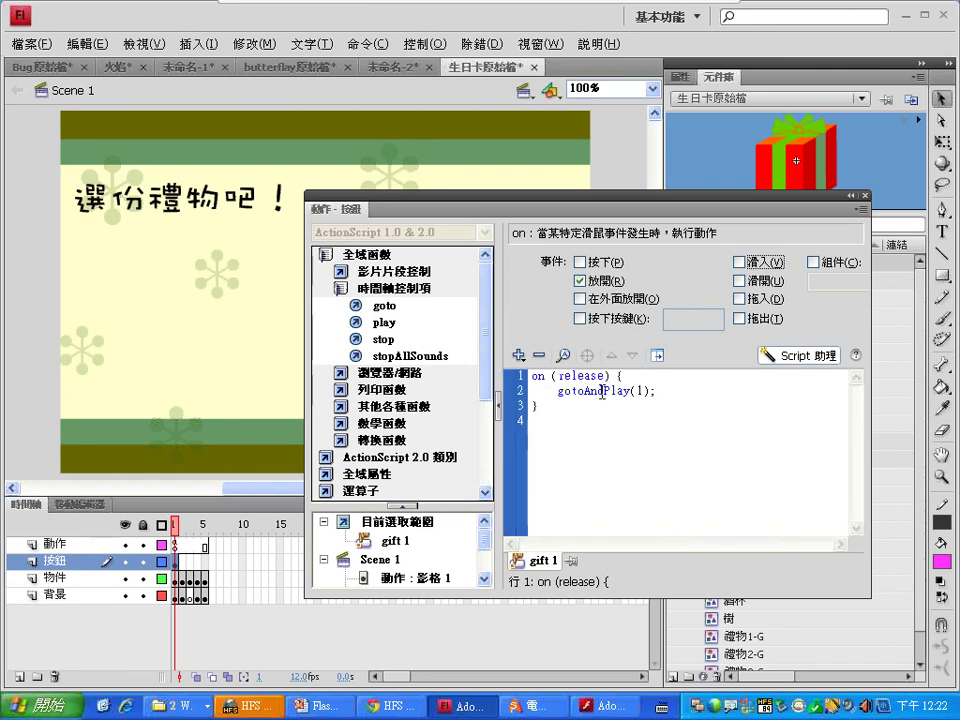
pyautogui.click(603, 393)
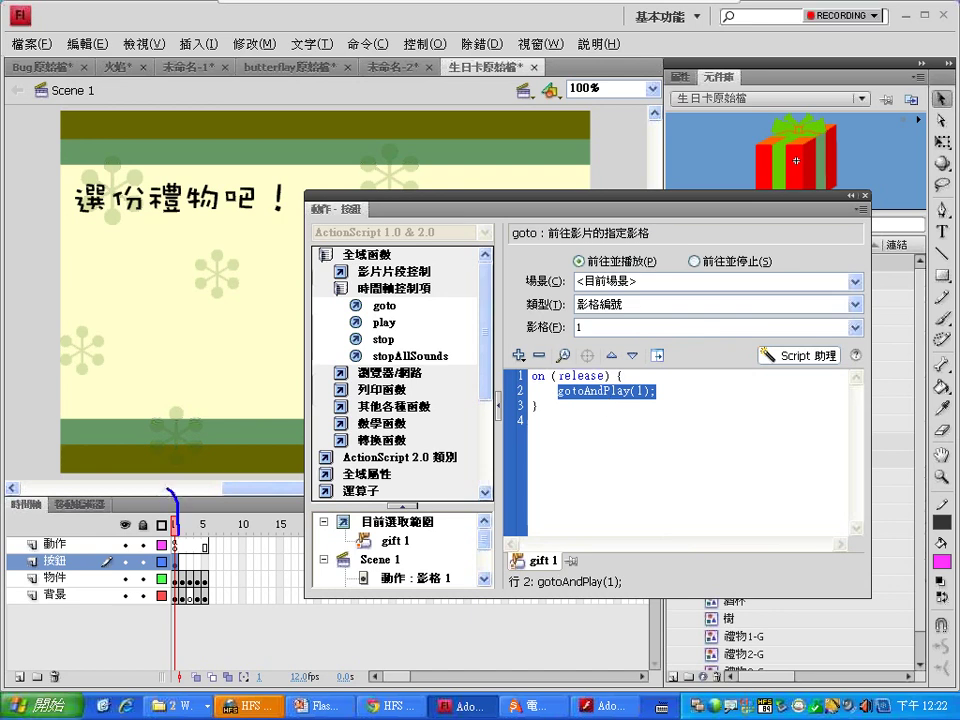
pyautogui.moveTo(168, 490); pyautogui.dragTo(175, 547)
pyautogui.moveTo(185, 545)
pyautogui.mouseDown()
pyautogui.moveTo(233, 549)
pyautogui.moveTo(218, 566)
pyautogui.mouseUp()
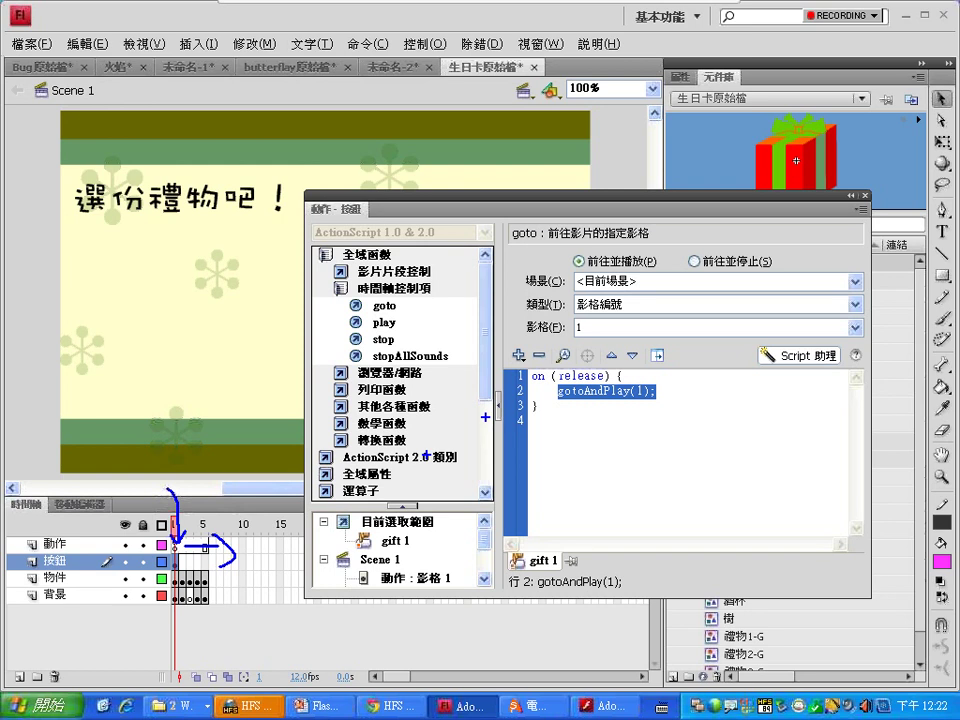
pyautogui.moveTo(683, 268)
pyautogui.mouseDown()
pyautogui.moveTo(797, 267)
pyautogui.moveTo(680, 276)
pyautogui.mouseUp()
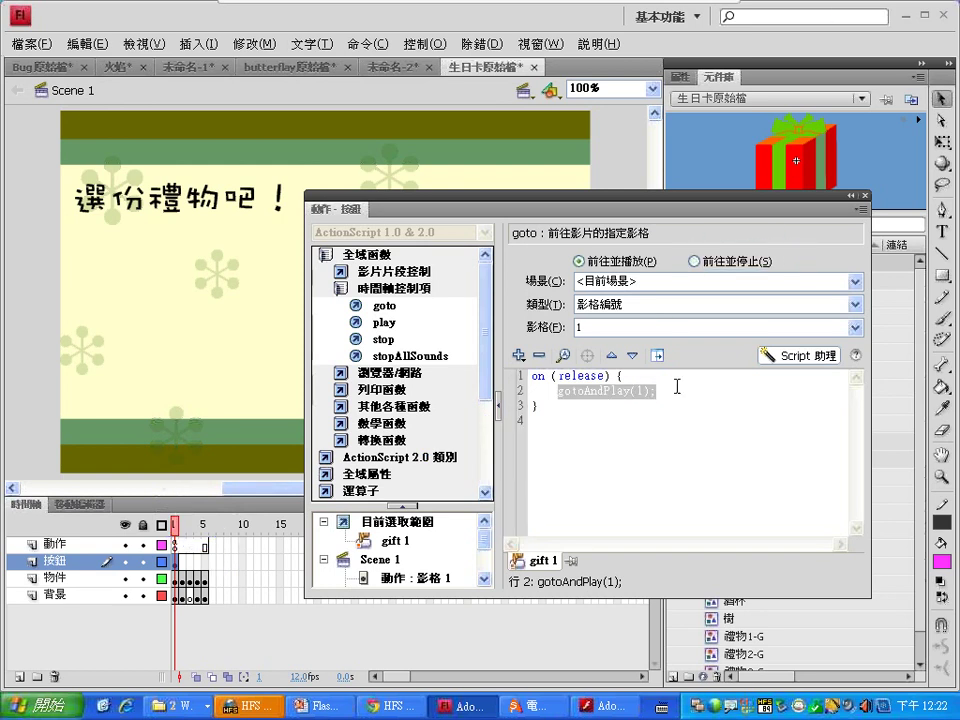
pyautogui.click(693, 261)
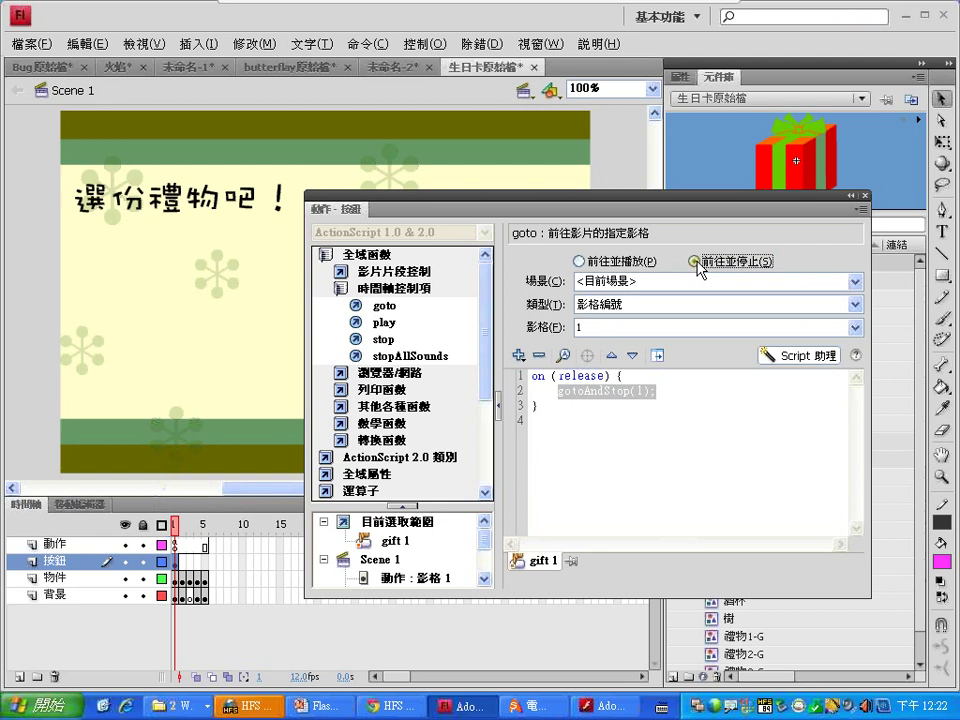
pyautogui.click(660, 391)
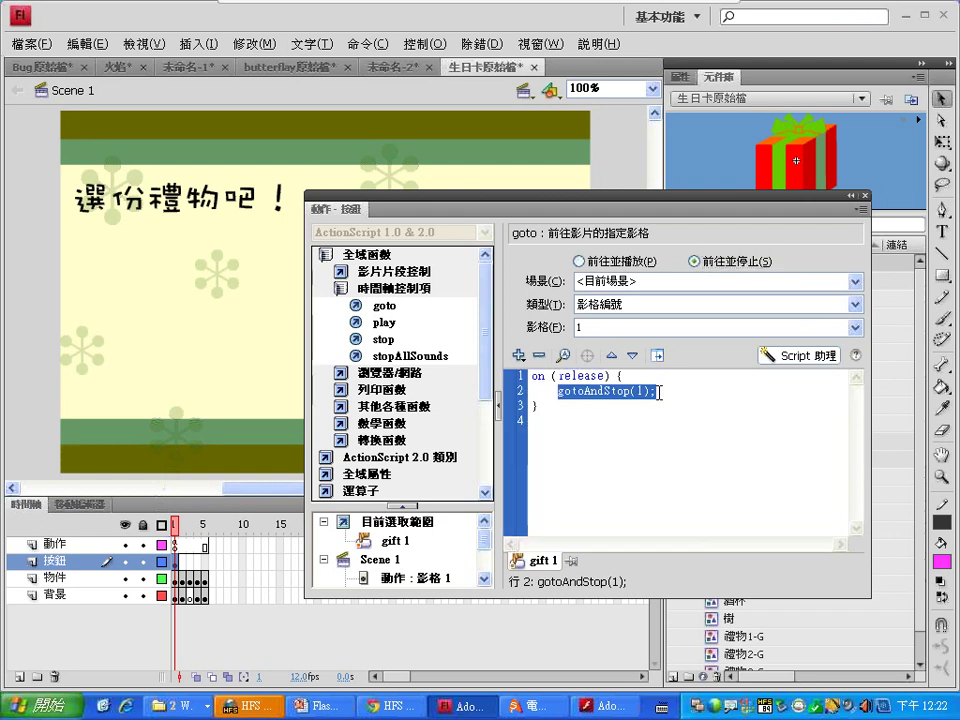
# Set the goto action's type to frame number (影格編號) and its frame to 2, and close the Actions panel
pyautogui.click(596, 326)
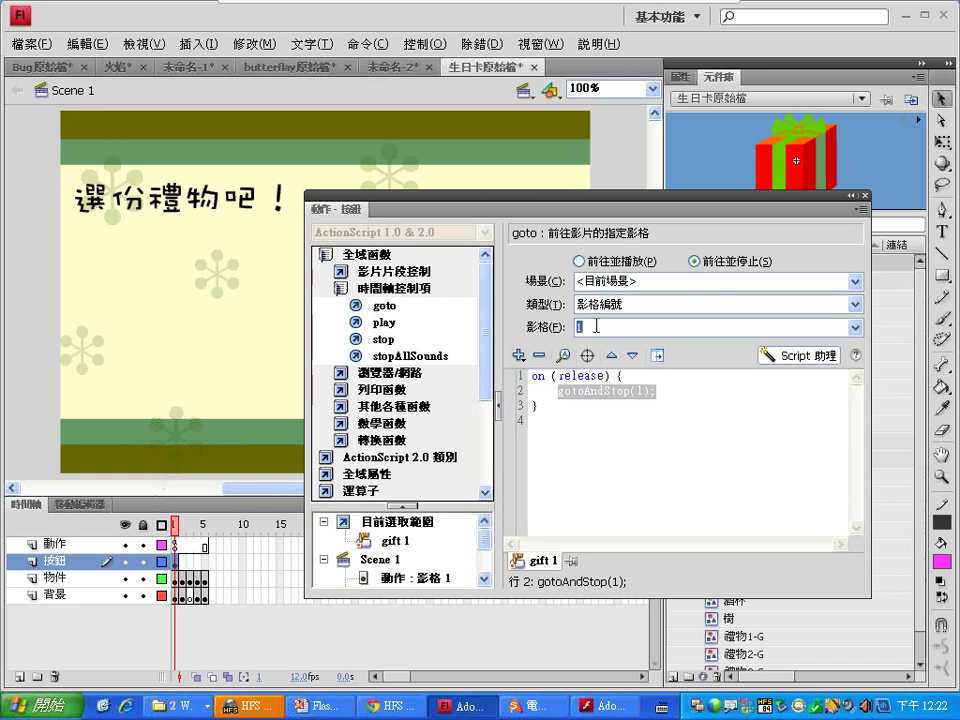
pyautogui.write('2')
pyautogui.click(855, 304)
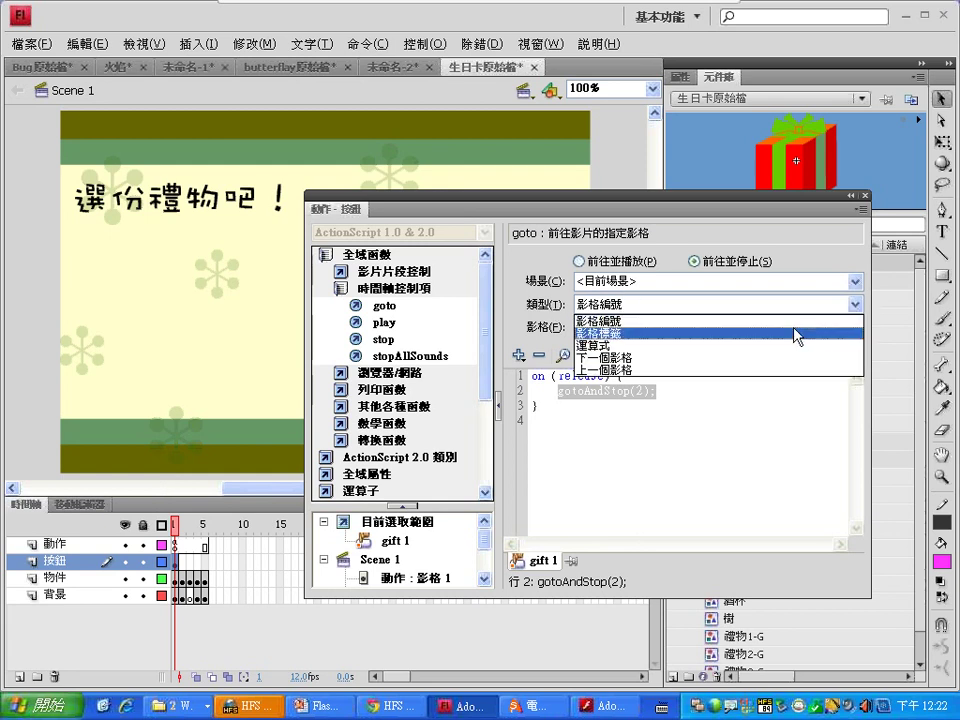
pyautogui.click(578, 320)
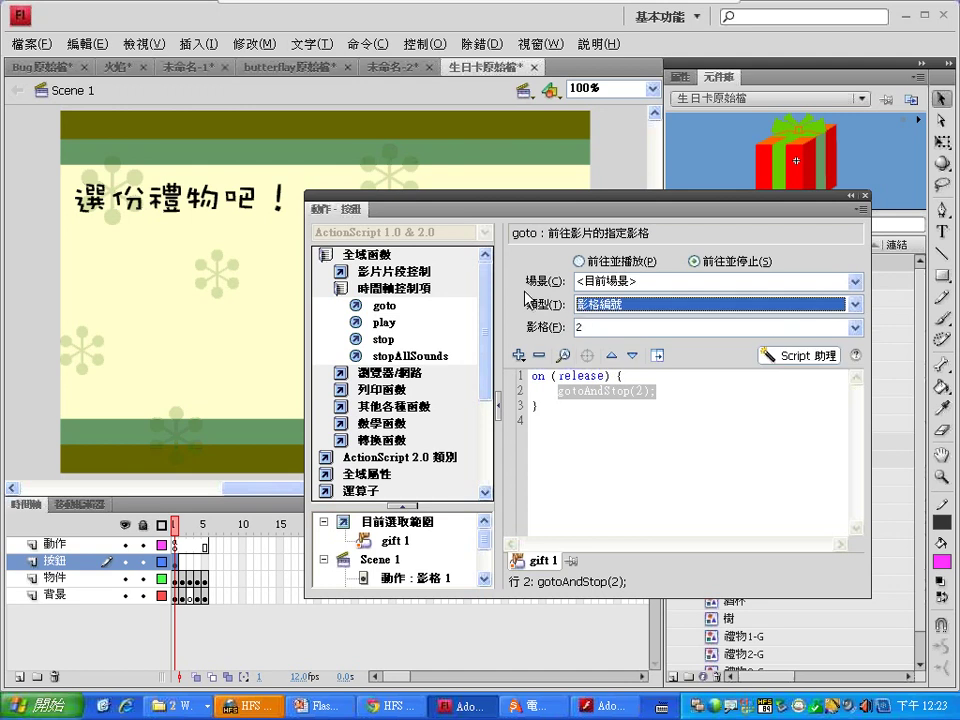
pyautogui.click(578, 327)
pyautogui.write('2')
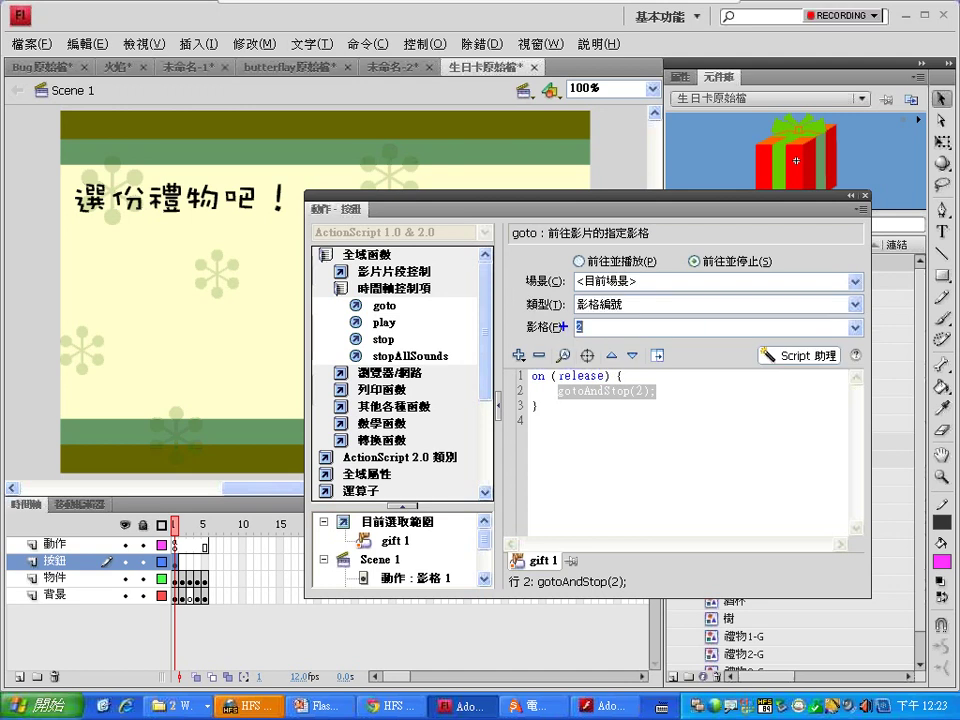
pyautogui.moveTo(236, 394)
pyautogui.mouseDown()
pyautogui.moveTo(190, 525)
pyautogui.moveTo(206, 536)
pyautogui.mouseUp()
pyautogui.moveTo(183, 563)
pyautogui.mouseDown()
pyautogui.moveTo(183, 603)
pyautogui.moveTo(201, 563)
pyautogui.moveTo(274, 563)
pyautogui.moveTo(265, 606)
pyautogui.moveTo(196, 607)
pyautogui.mouseUp()
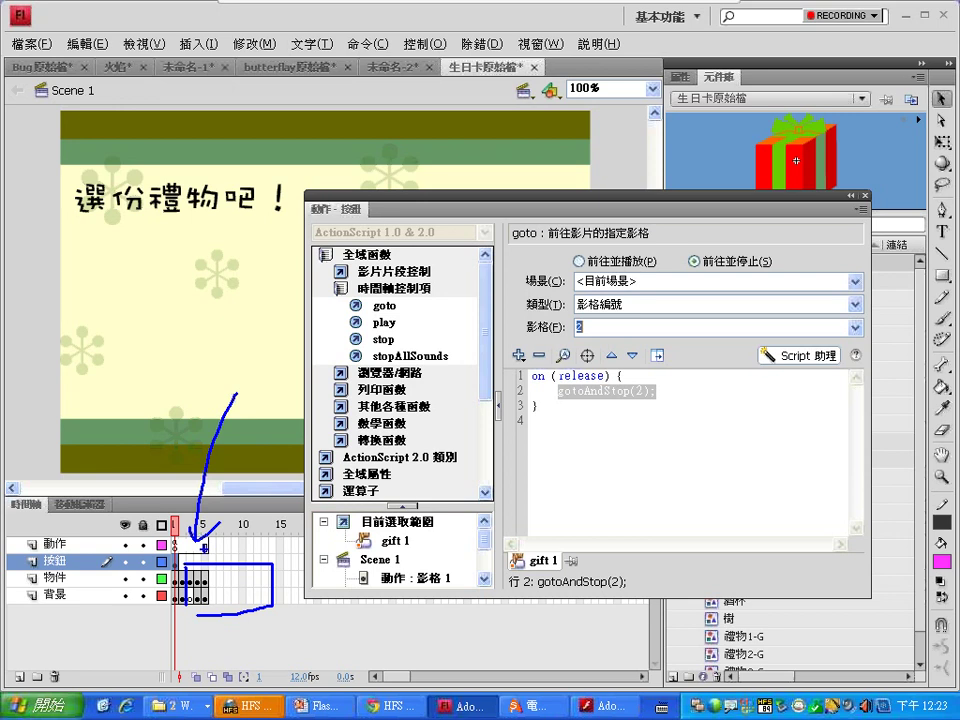
pyautogui.press('Escape')
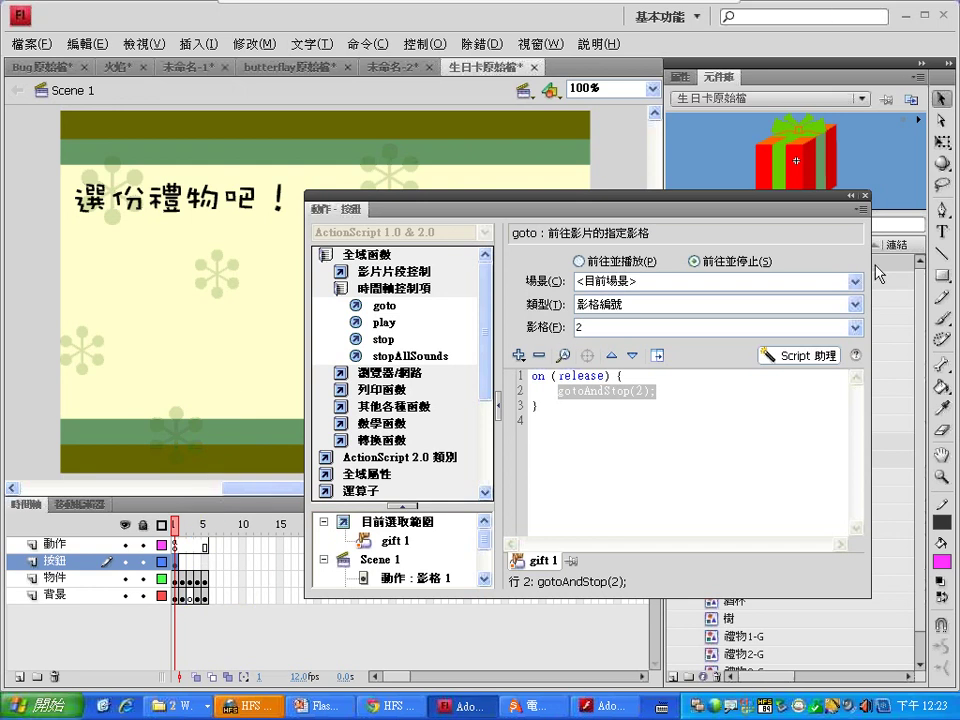
pyautogui.click(866, 196)
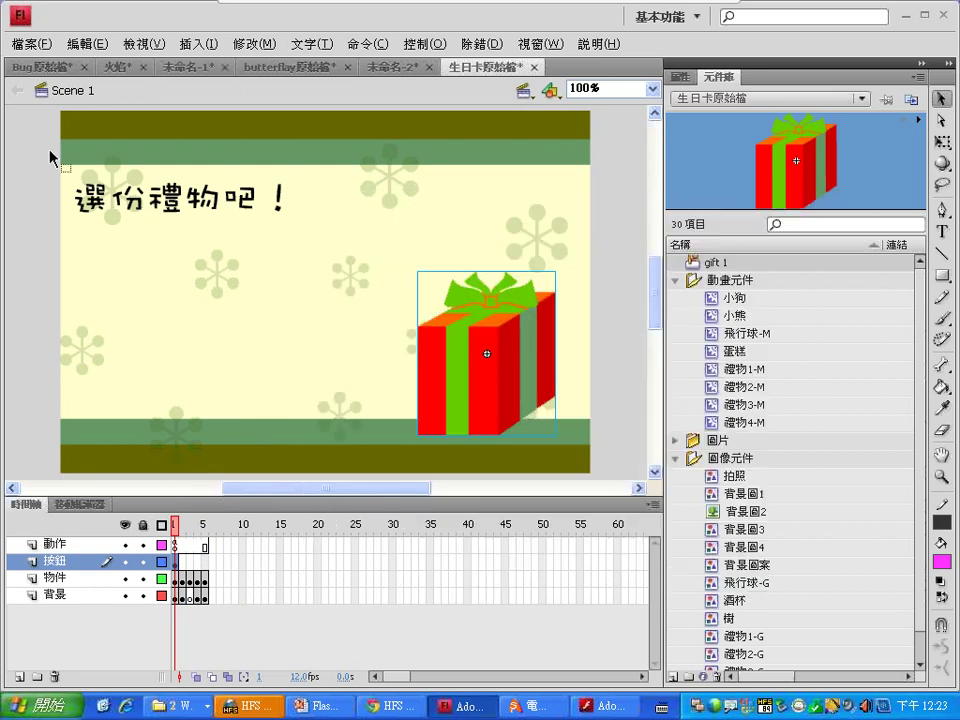
# Test the movie with the bandwidth profiler (頻寬設定) shown and check which frame it stops on
pyautogui.click(425, 44)
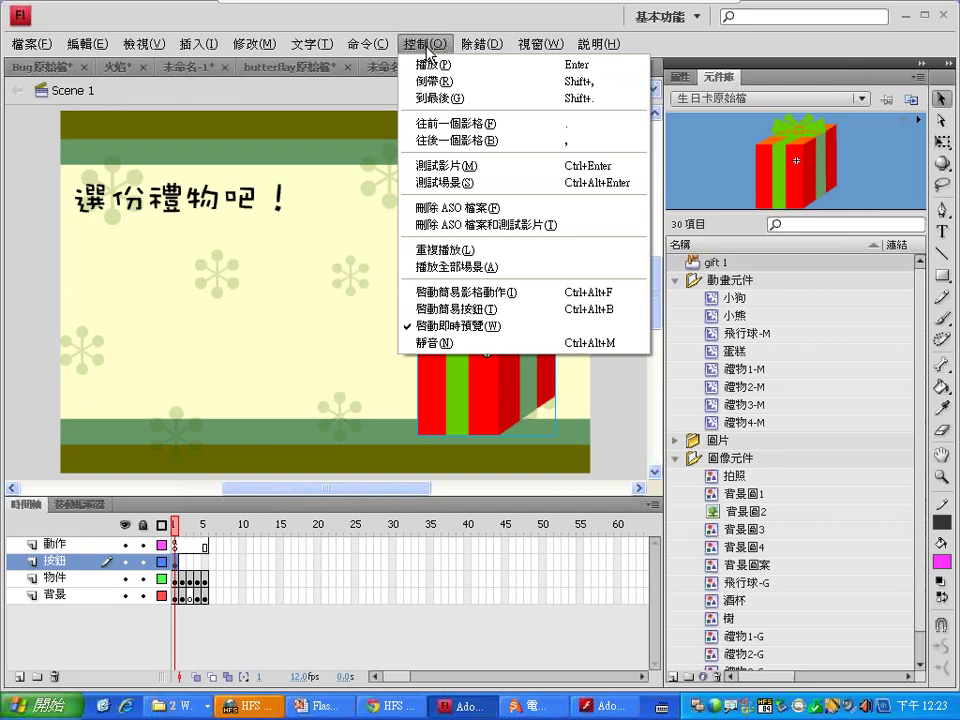
pyautogui.click(435, 176)
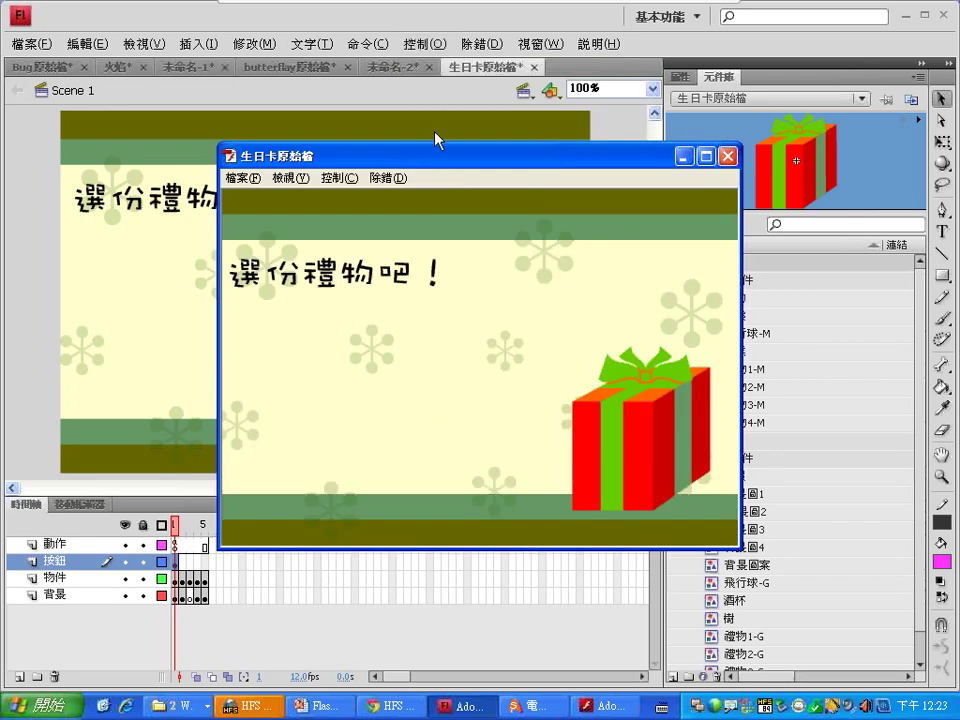
pyautogui.click(298, 115)
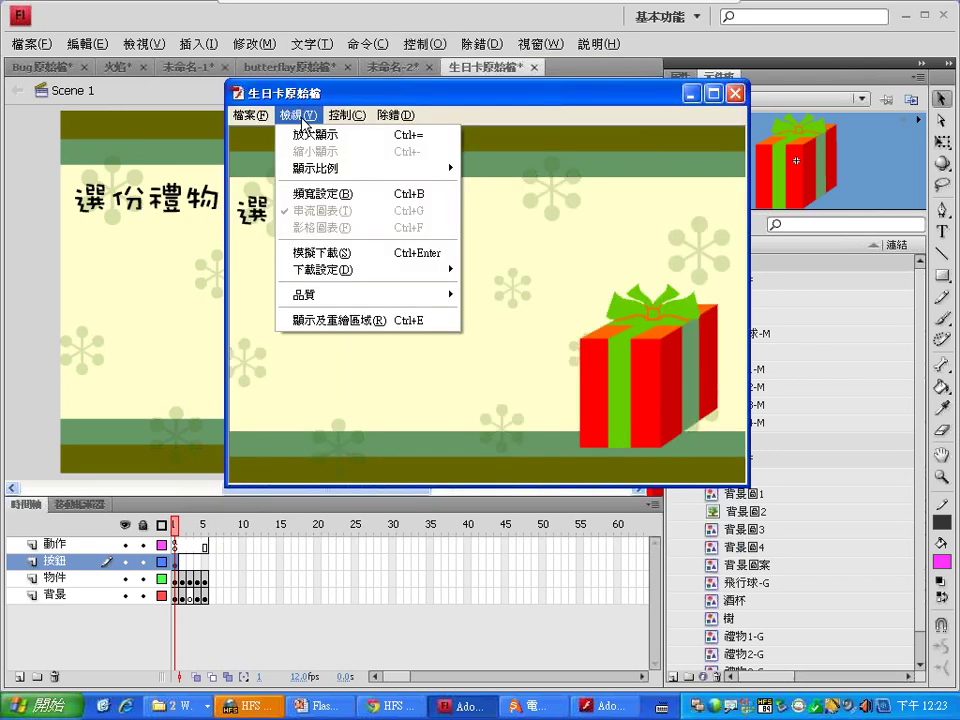
pyautogui.click(326, 196)
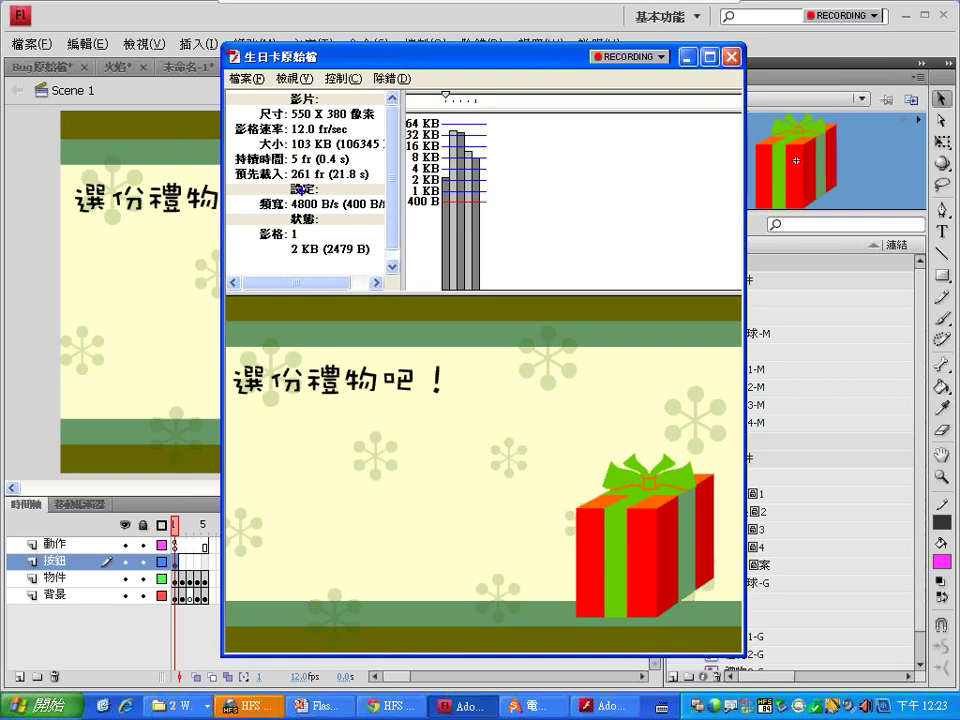
pyautogui.moveTo(250, 231)
pyautogui.mouseDown()
pyautogui.moveTo(302, 239)
pyautogui.moveTo(250, 226)
pyautogui.moveTo(300, 246)
pyautogui.moveTo(296, 254)
pyautogui.mouseUp()
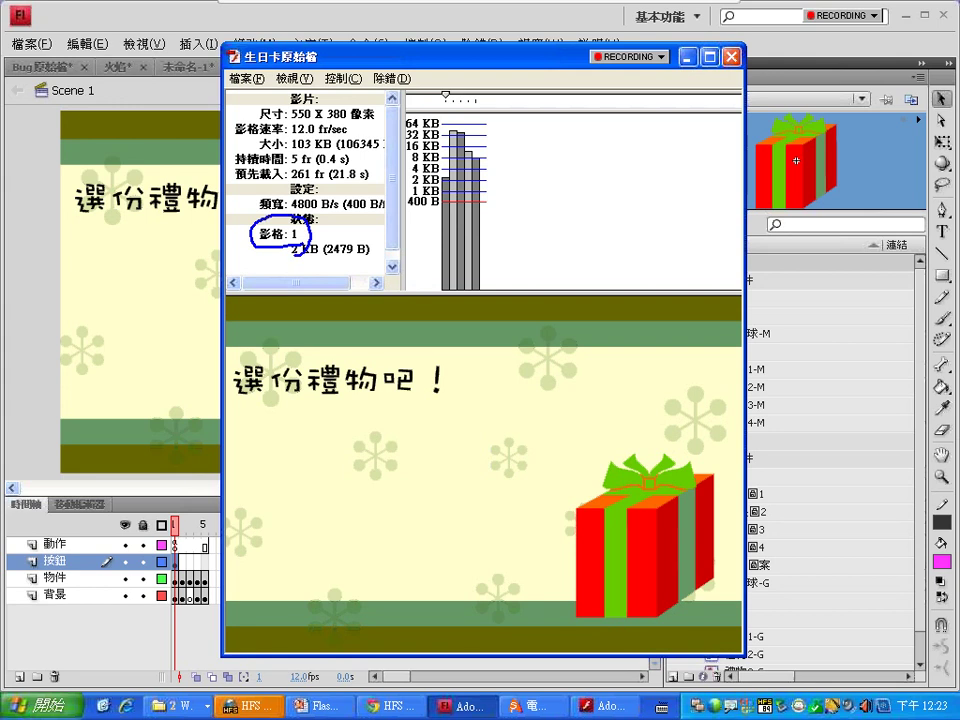
pyautogui.press('Escape')
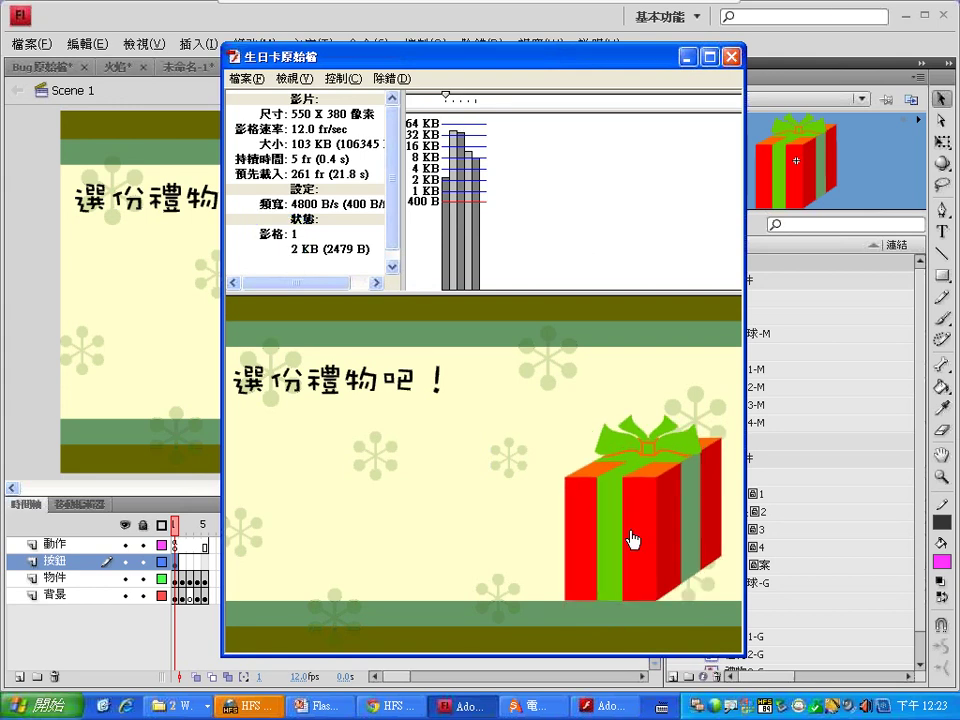
# Test the gift button in the preview, check the frame it jumps to, return to frame 1 and close the preview
pyautogui.click(632, 539)
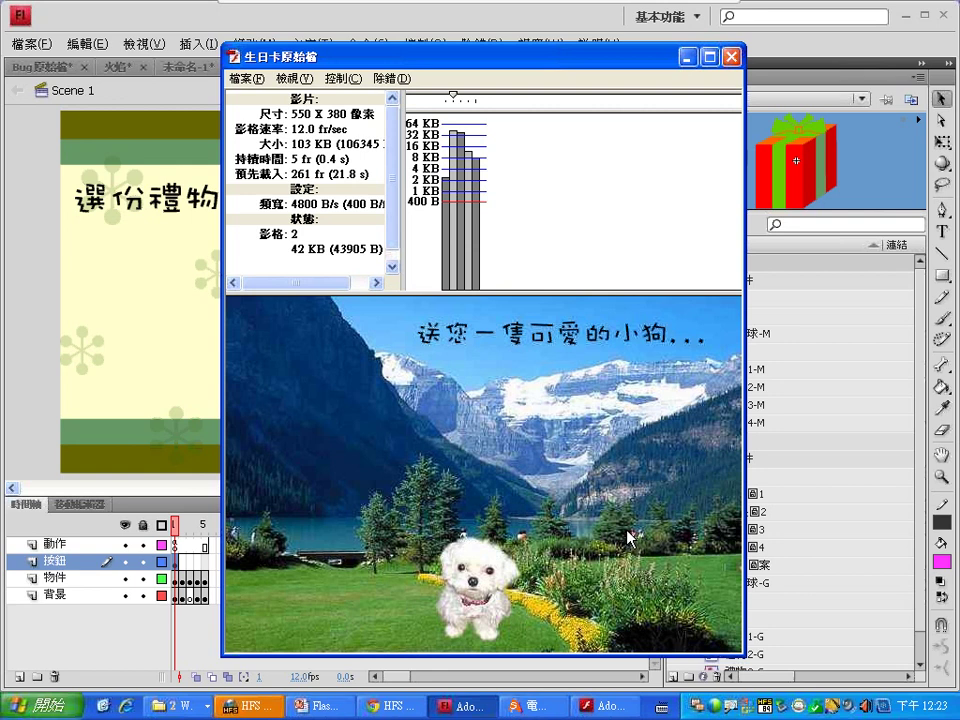
pyautogui.hotkey('ctrl', 'shift', 'd')
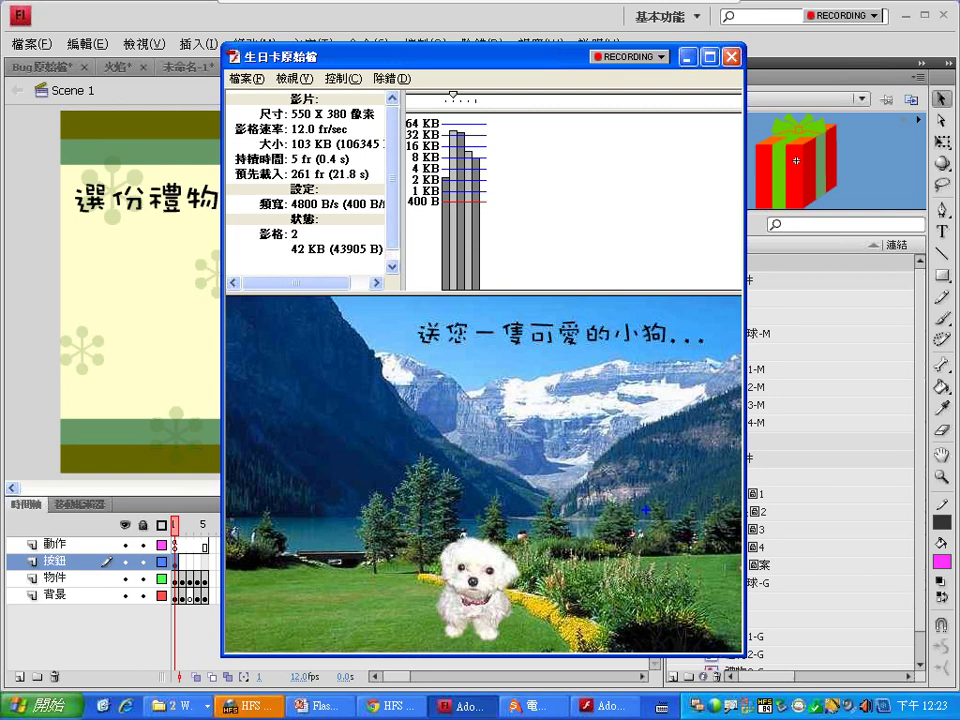
pyautogui.moveTo(328, 210)
pyautogui.mouseDown()
pyautogui.moveTo(300, 252)
pyautogui.moveTo(325, 214)
pyautogui.mouseUp()
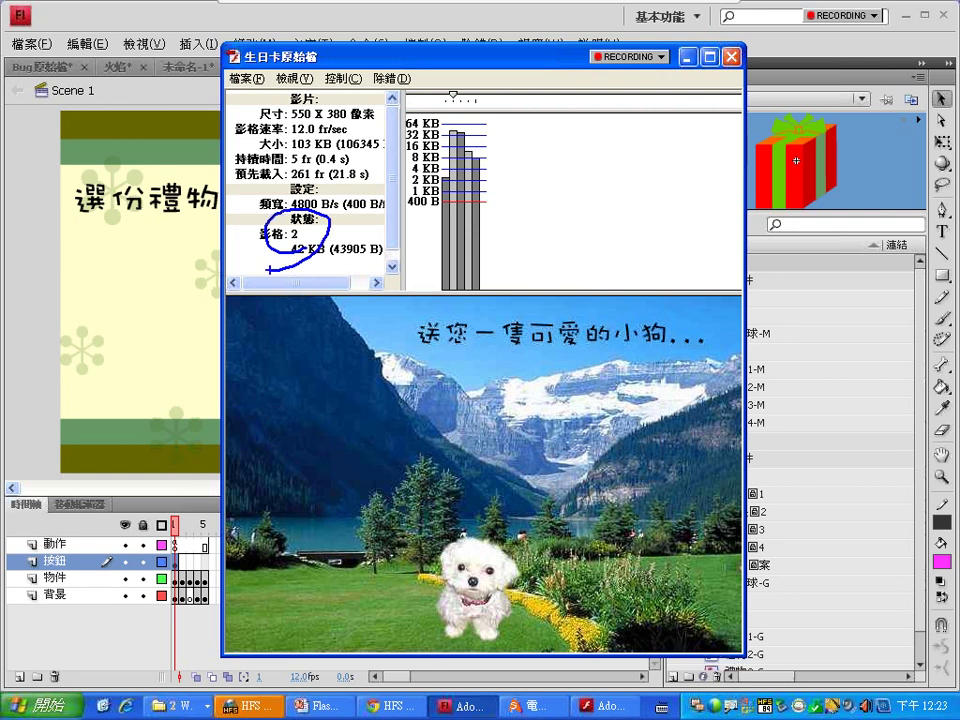
pyautogui.press('Escape')
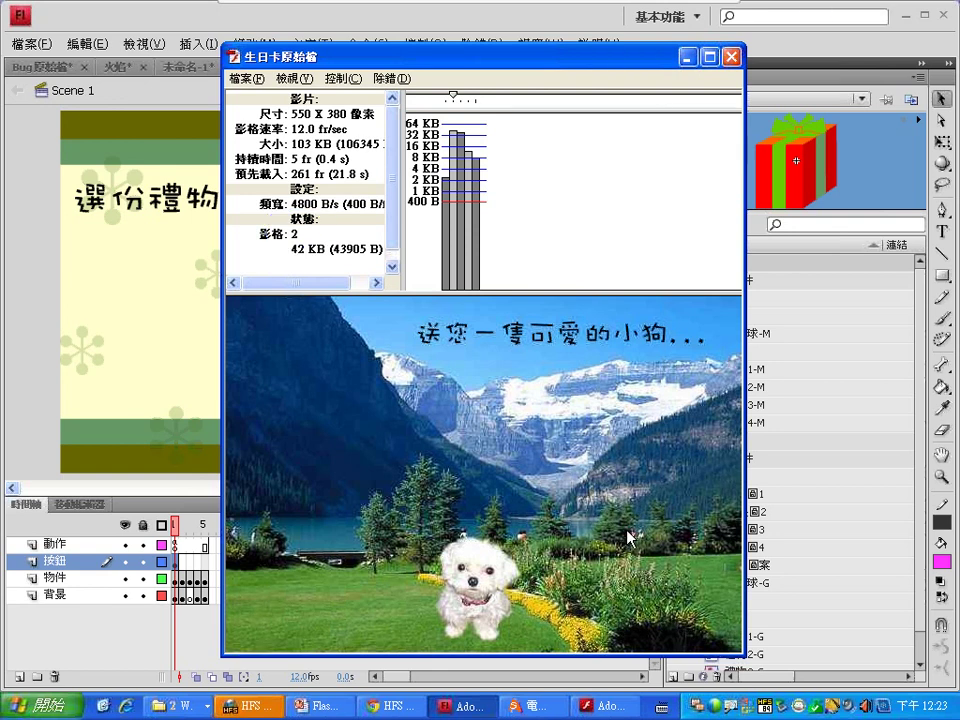
pyautogui.click(443, 97)
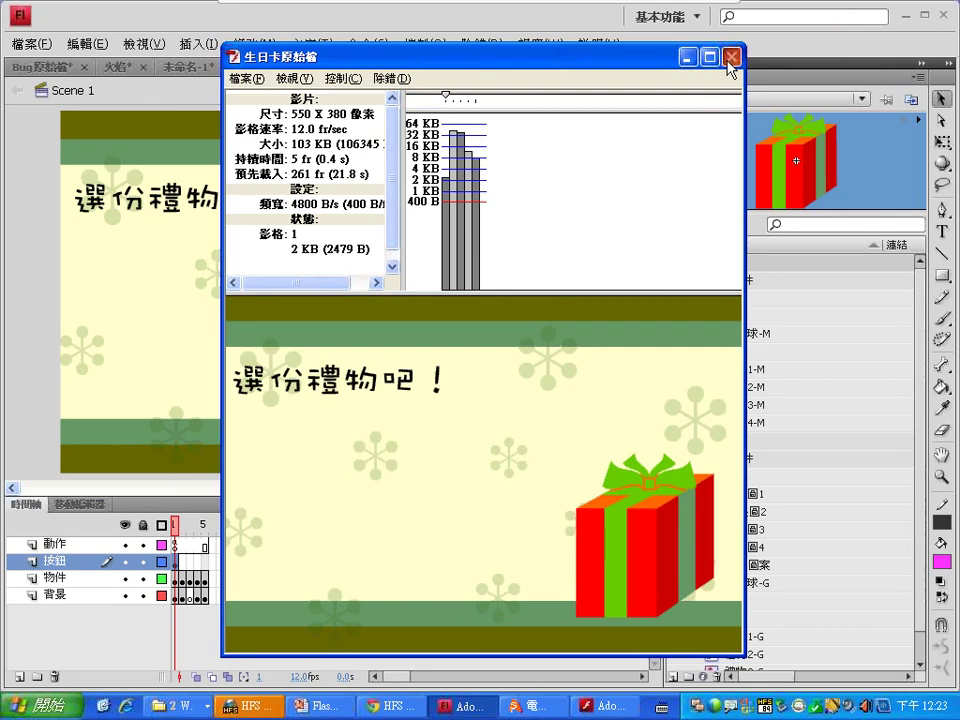
pyautogui.click(730, 57)
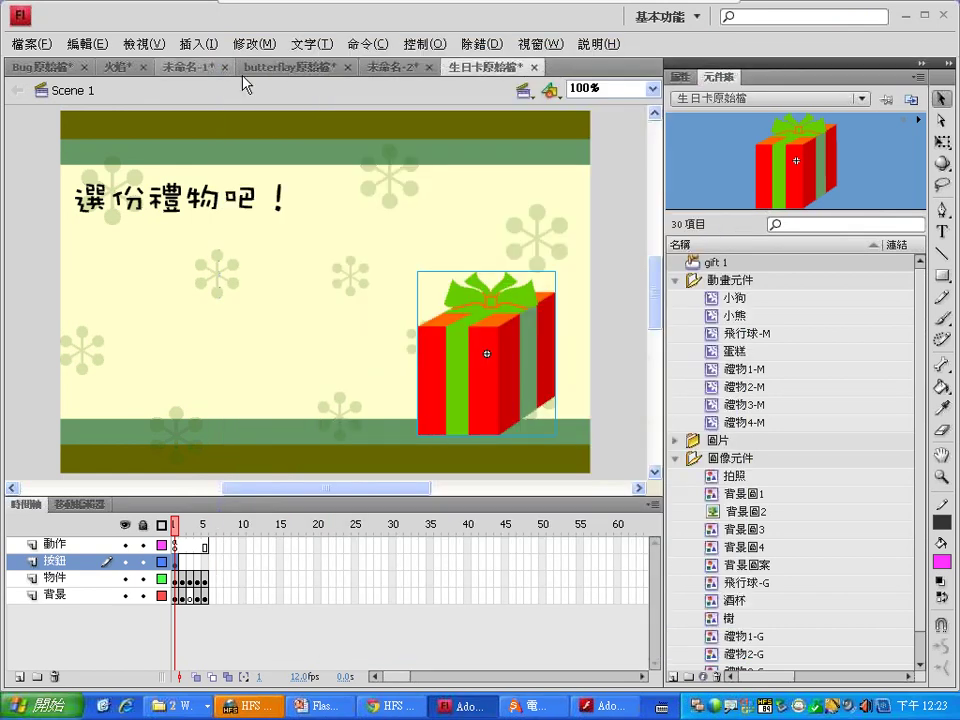
# Create a new button symbol named "gift 2" in the library root
pyautogui.click(197, 46)
pyautogui.click(205, 64)
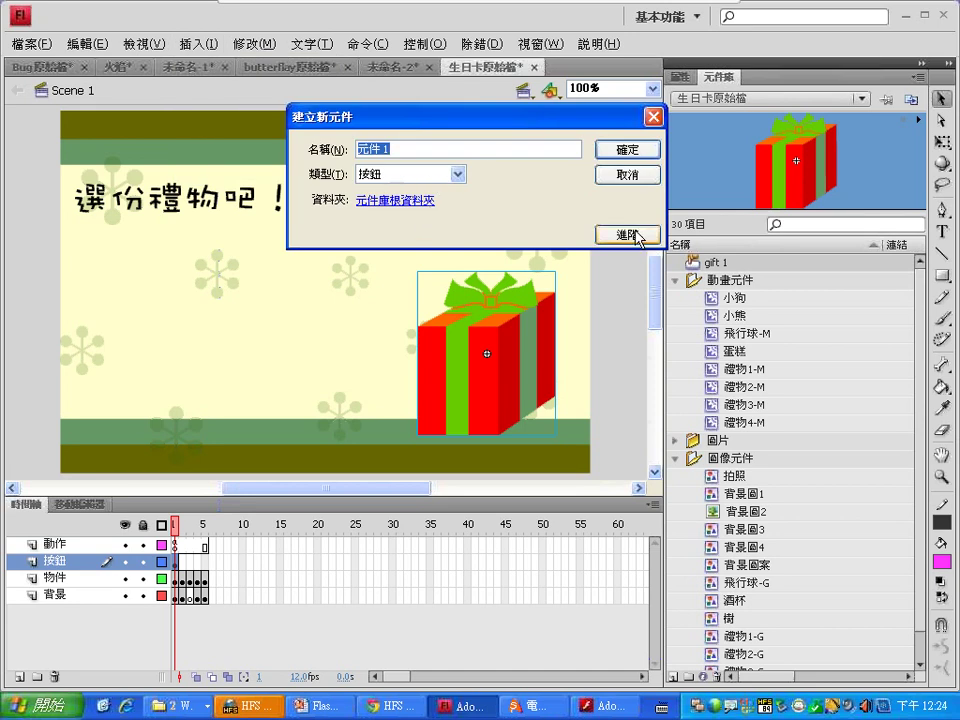
pyautogui.write('gift ')
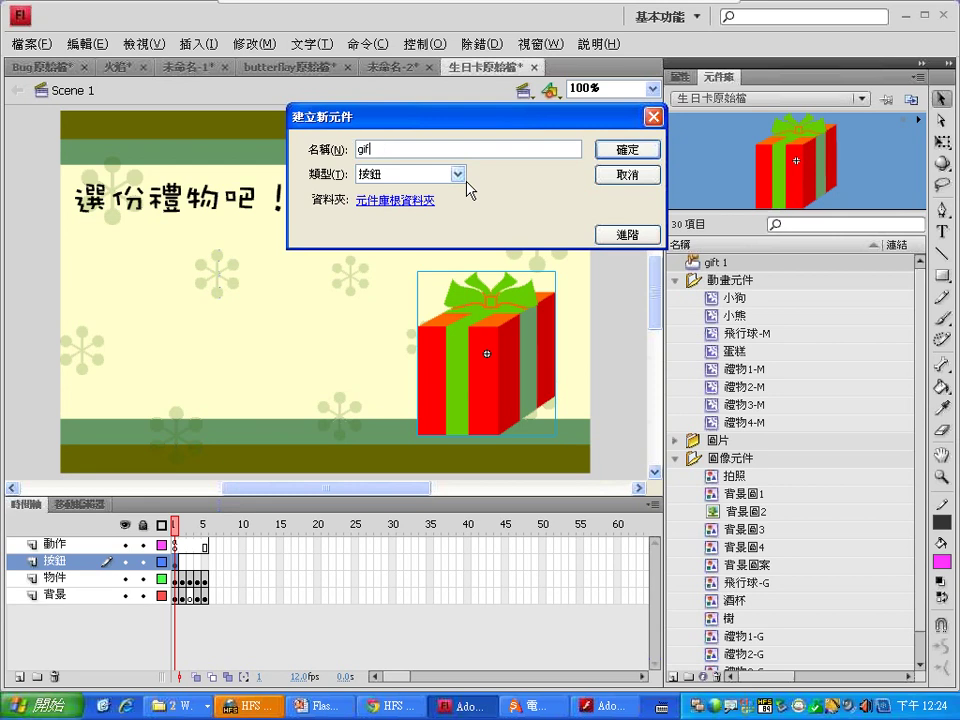
pyautogui.write('2')
pyautogui.click(609, 153)
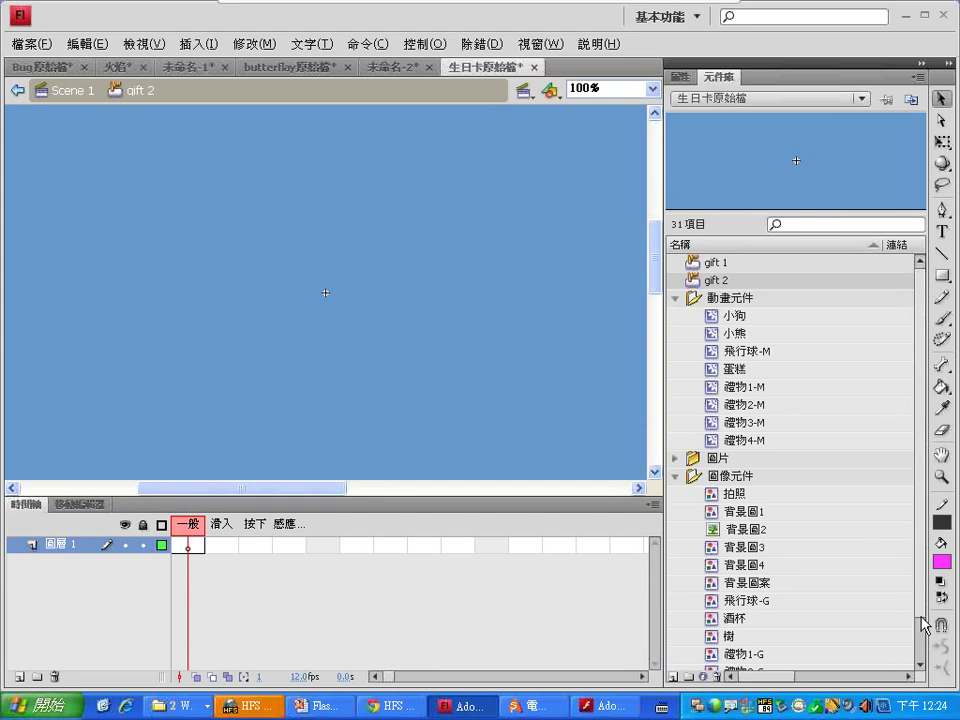
# Place the 禮物2-G graphic on the centre point of the gift 2 button's 一般 (Up) state
pyautogui.scroll(-2, 921, 610)
pyautogui.moveTo(762, 630); pyautogui.dragTo(334, 318)
pyautogui.press('Delete')
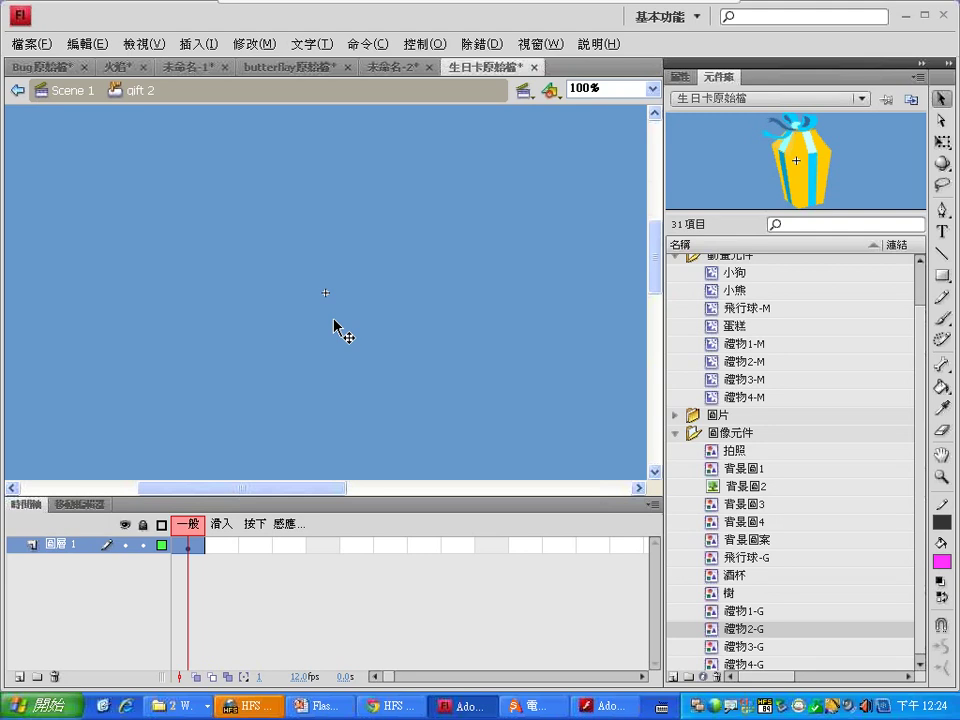
pyautogui.hotkey('ctrl', 'z')
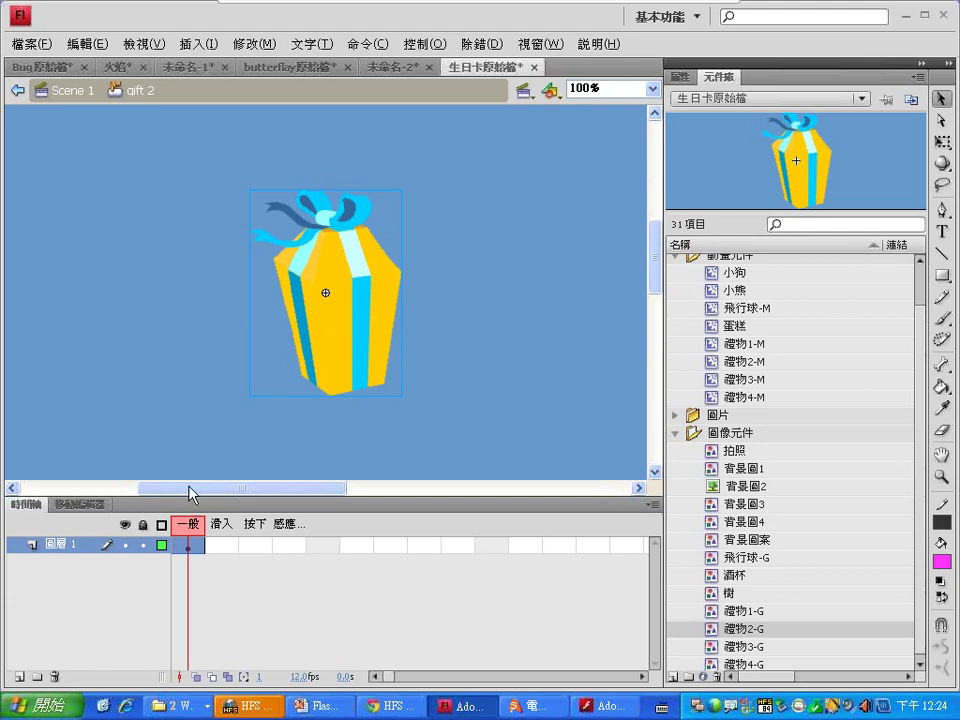
# Add a keyframe for the 滑入 (Over) state, swap its instance to 禮物2-M and set the instance type to movie clip (影片片段)
pyautogui.click(214, 546)
pyautogui.press('F6')
pyautogui.click(683, 78)
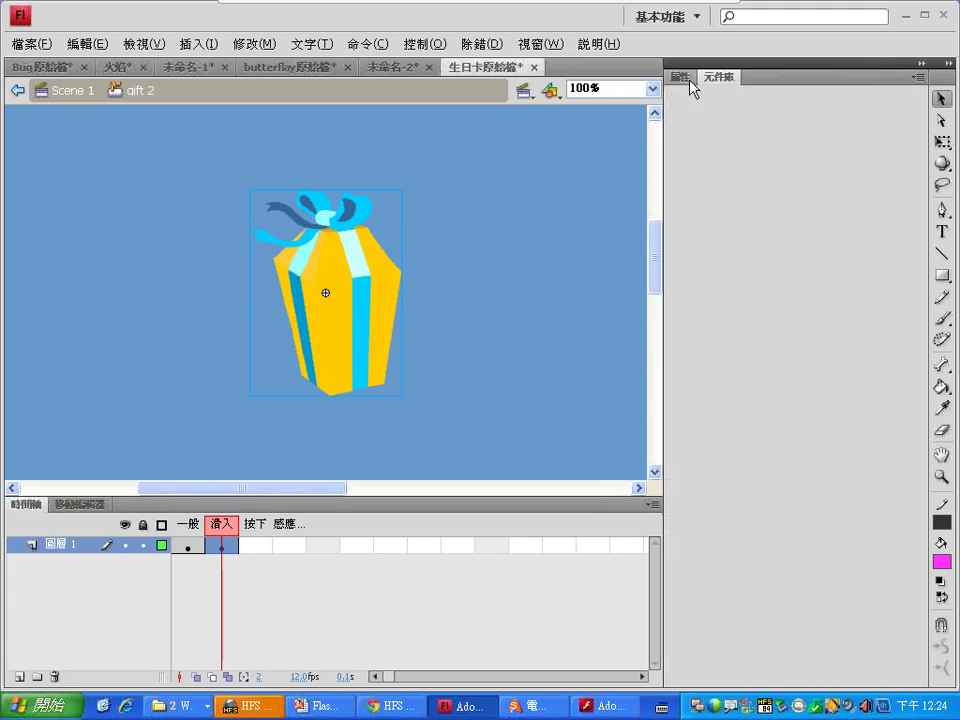
pyautogui.click(869, 159)
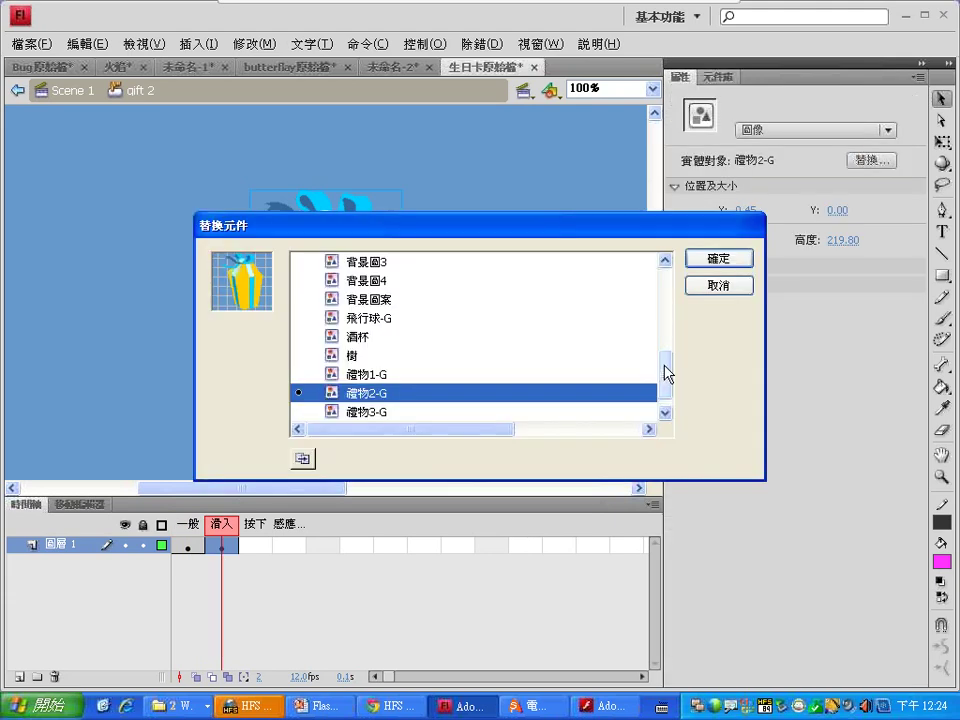
pyautogui.moveTo(666, 373); pyautogui.dragTo(681, 300)
pyautogui.click(392, 378)
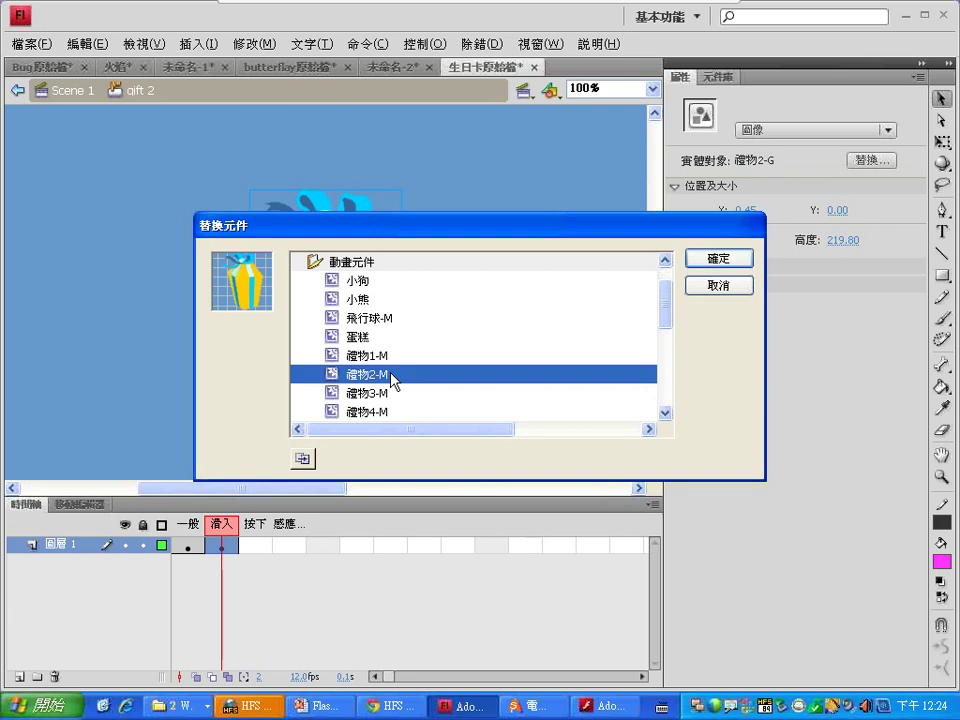
pyautogui.click(718, 258)
pyautogui.click(886, 131)
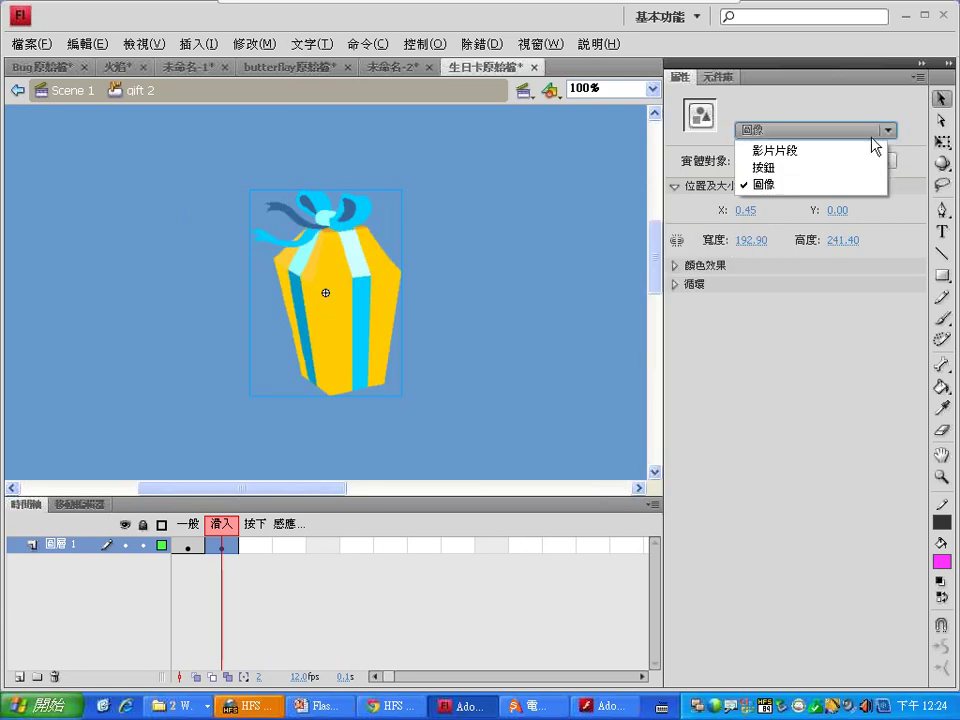
pyautogui.click(812, 151)
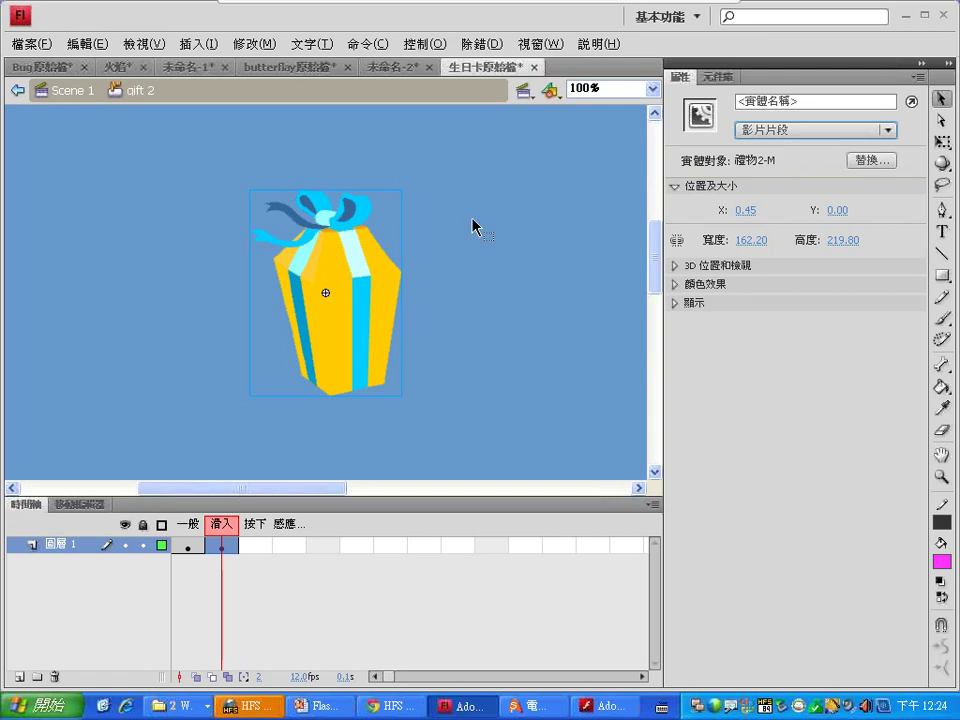
# Return to Scene 1 and place the gift 2 button on the stage beside the red gift on the 按鈕 layer
pyautogui.click(57, 92)
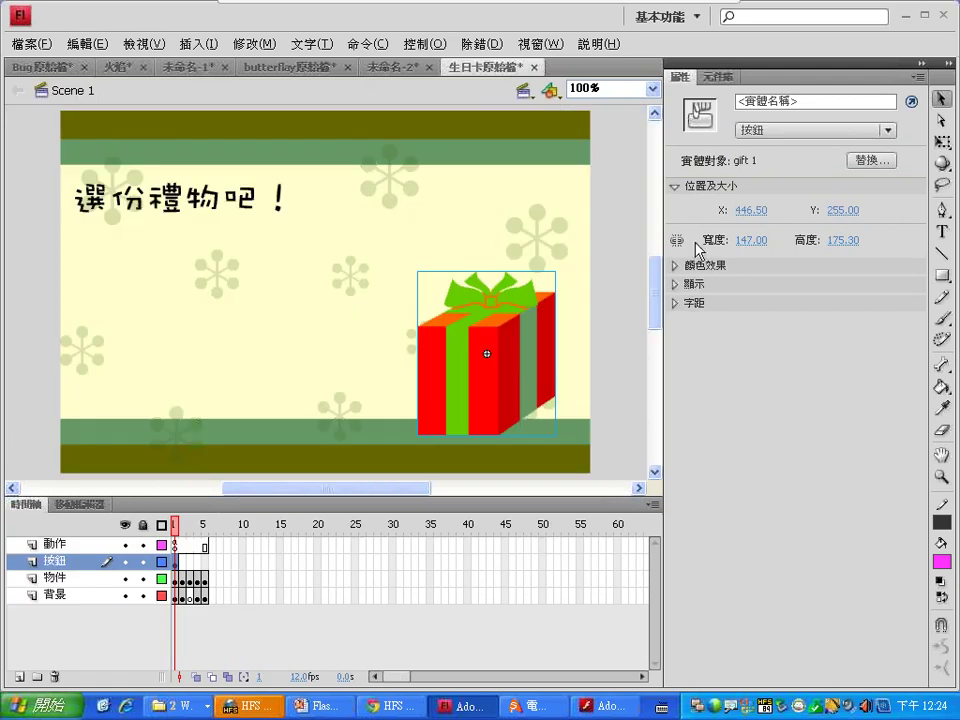
pyautogui.click(716, 78)
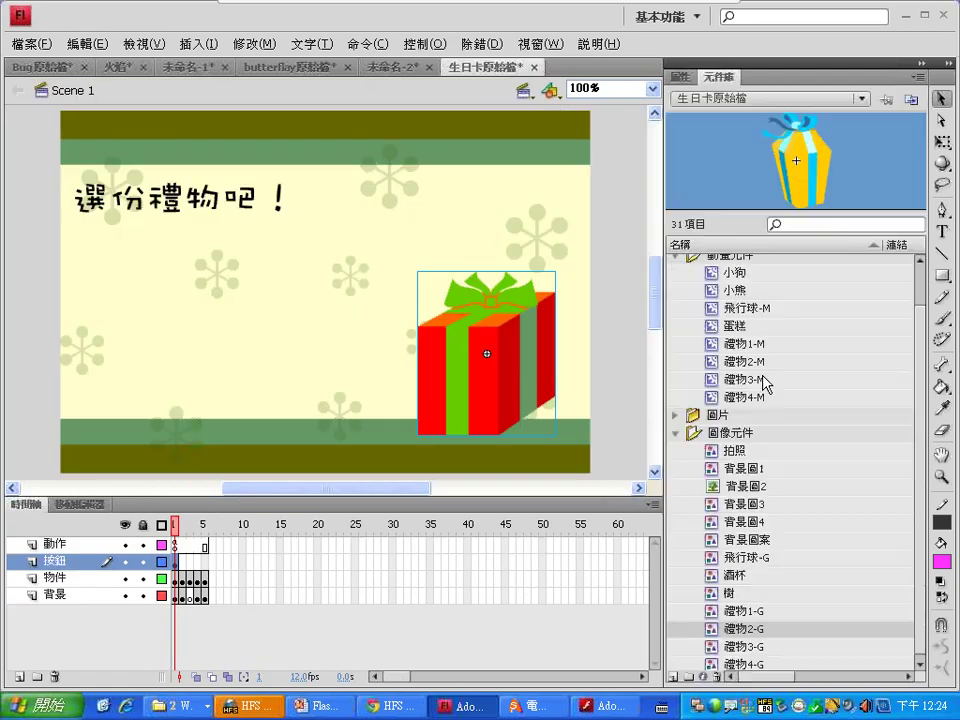
pyautogui.scroll(2, 693, 230)
pyautogui.moveTo(688, 288)
pyautogui.mouseDown()
pyautogui.moveTo(422, 304)
pyautogui.moveTo(292, 366)
pyautogui.mouseUp()
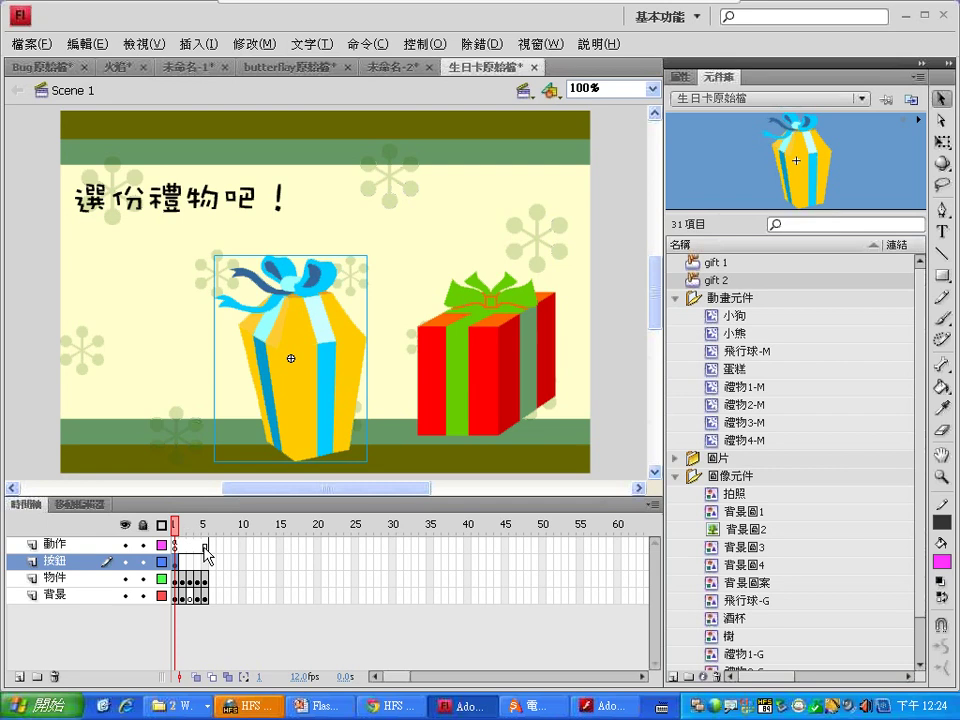
# Give the yellow gift button the instance name gift2
pyautogui.click(679, 77)
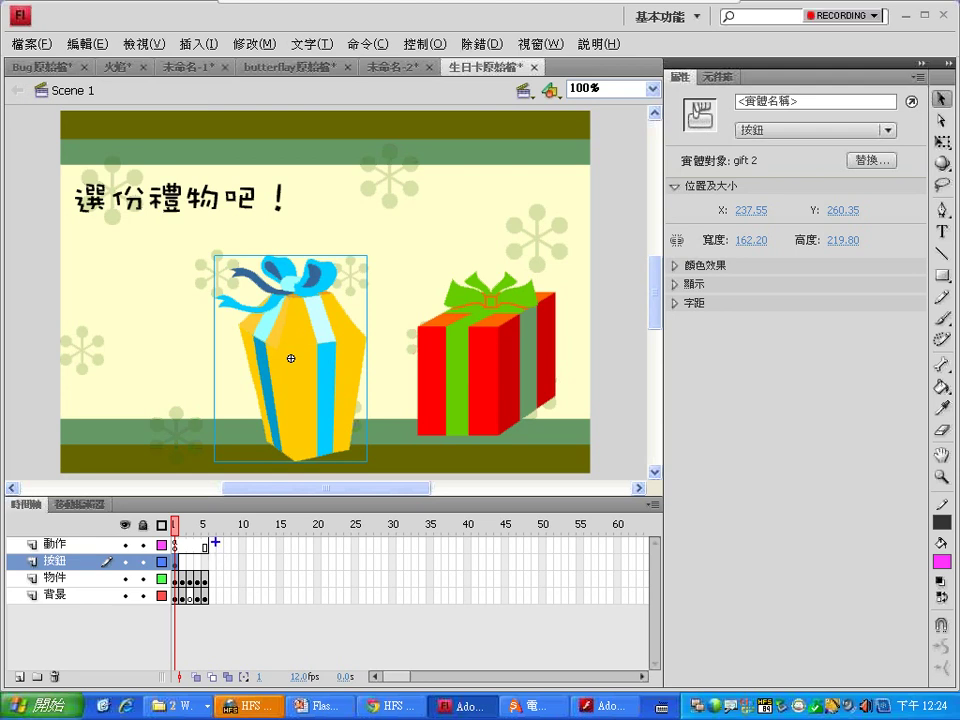
pyautogui.moveTo(304, 350); pyautogui.dragTo(376, 277)
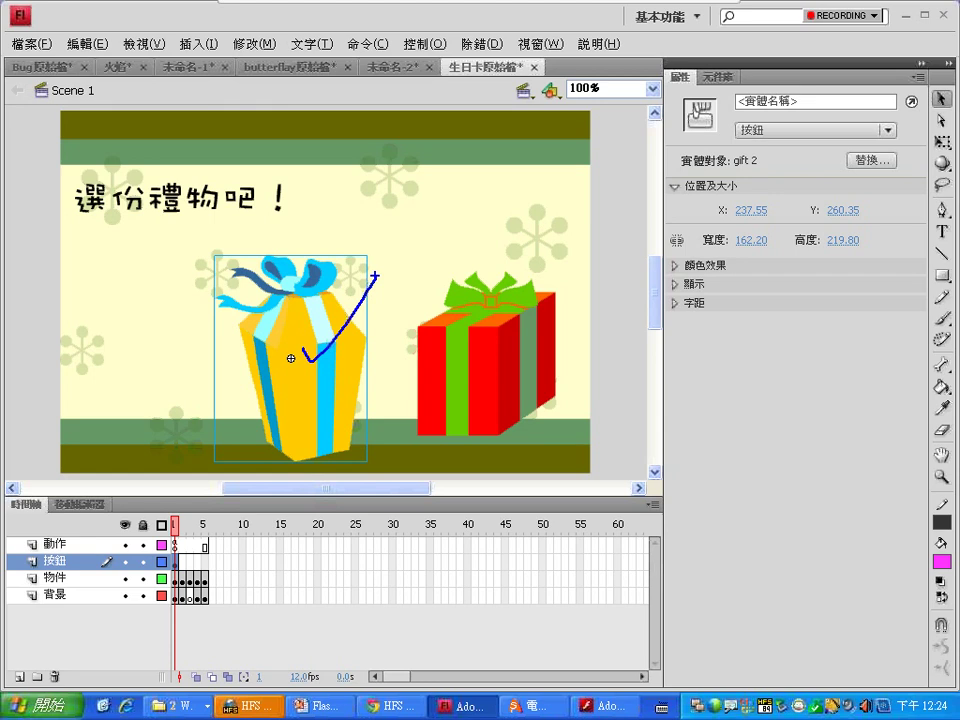
pyautogui.press('Escape')
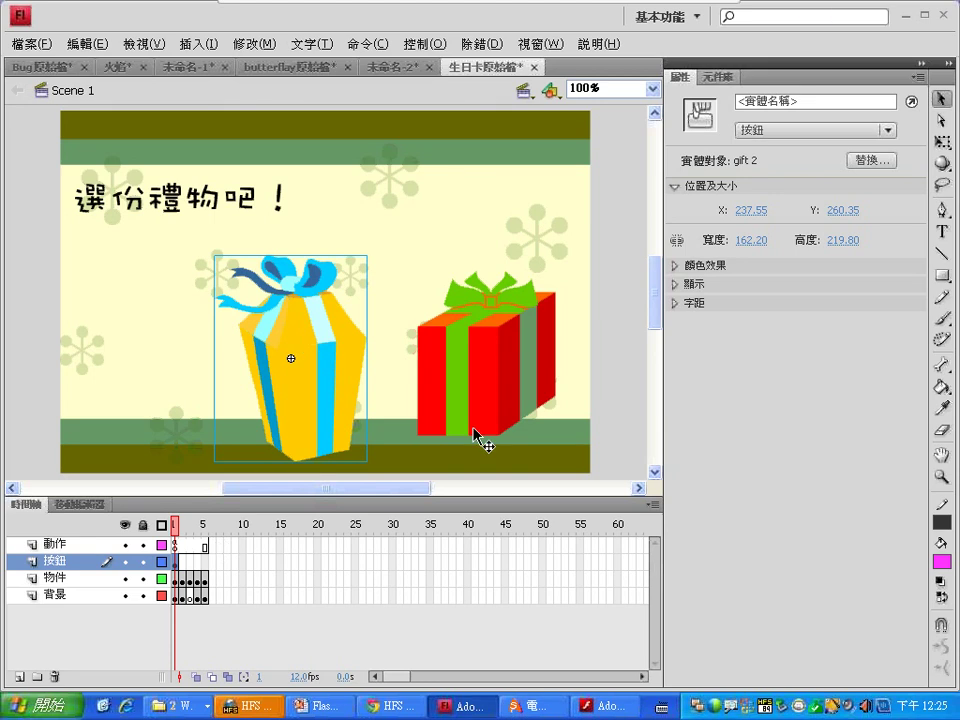
pyautogui.click(749, 101)
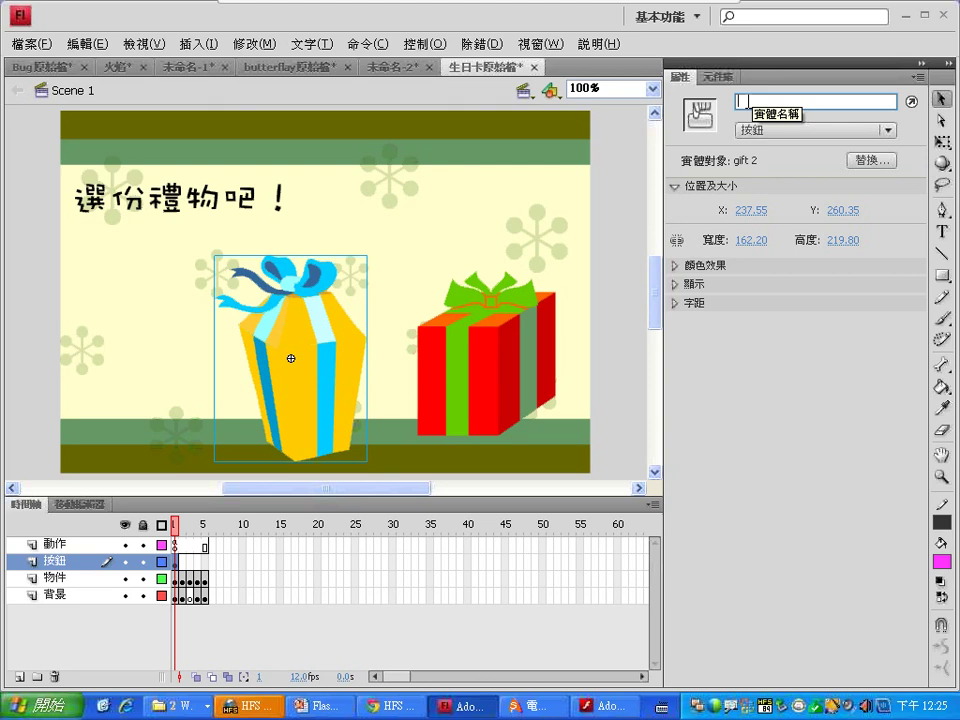
pyautogui.write('gift2')
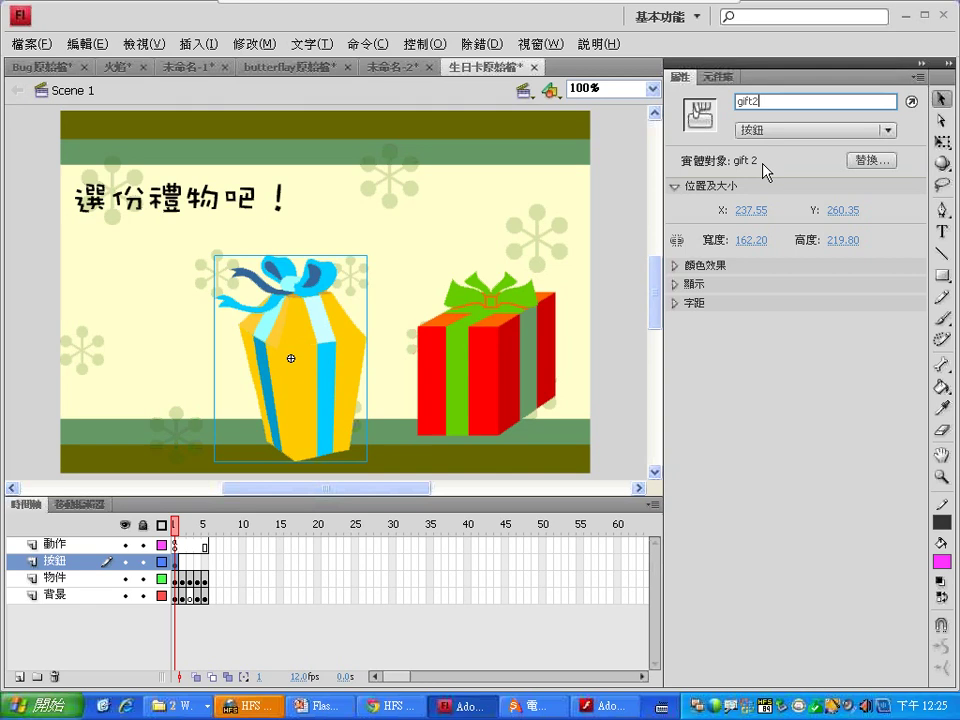
pyautogui.press('Return')
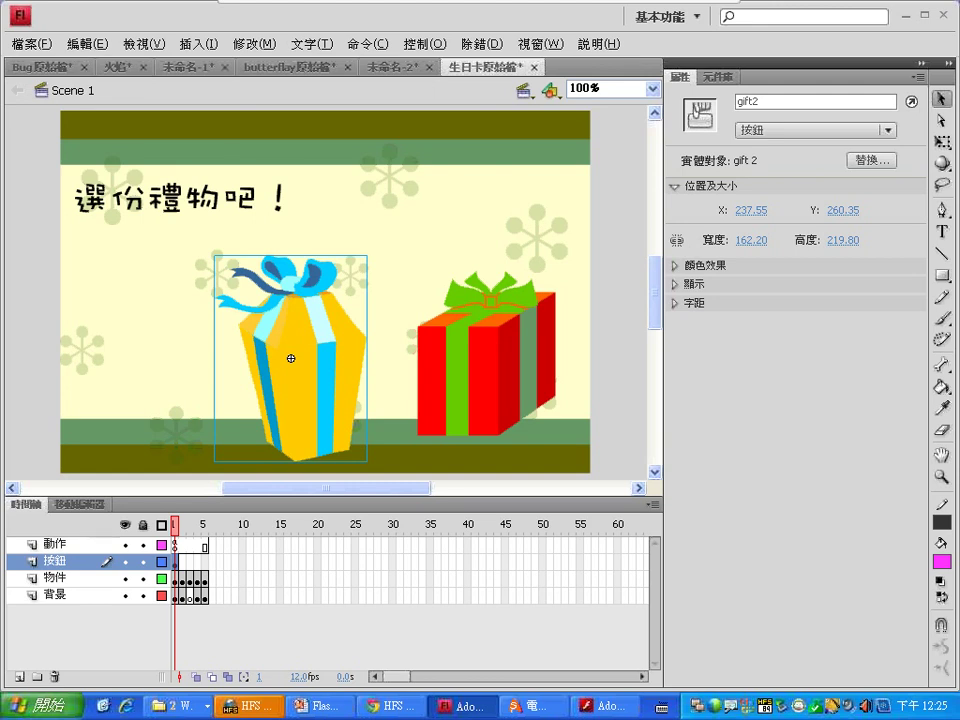
pyautogui.doubleClick(745, 101)
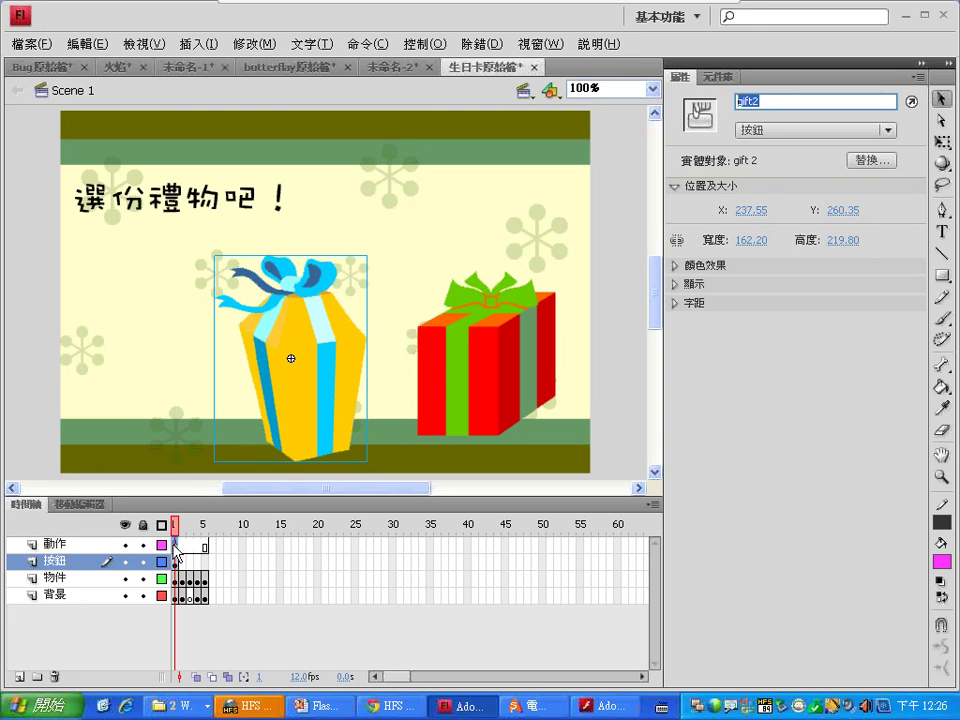
# Open the script of frame 1 on the 動作 layer, turn off Script Assist and start at the line below stop();
pyautogui.click(175, 545)
pyautogui.press('F9')
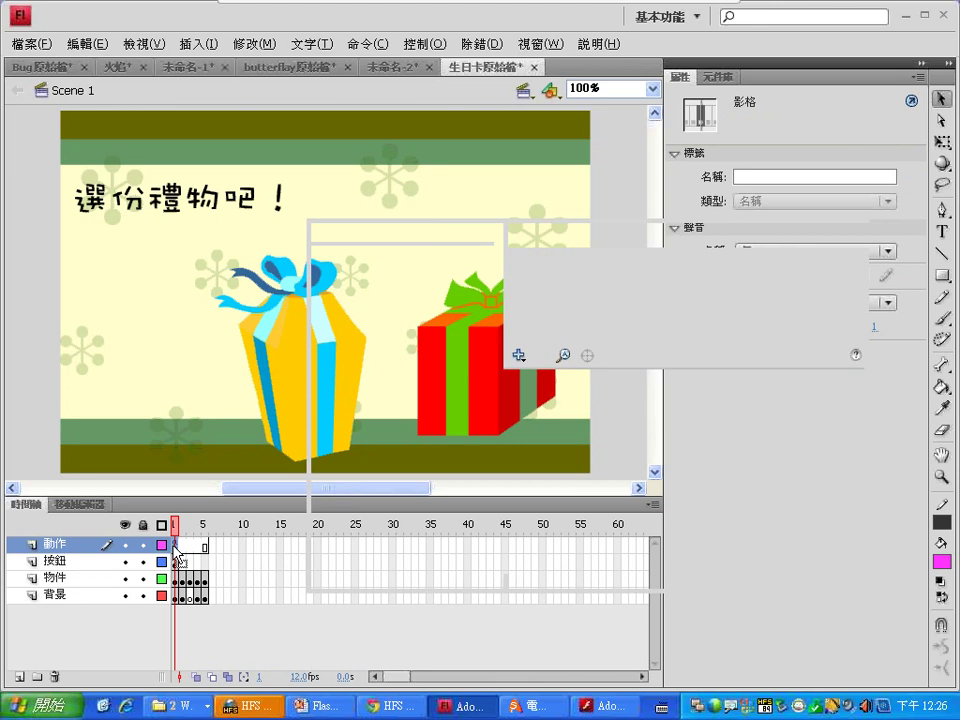
pyautogui.click(766, 356)
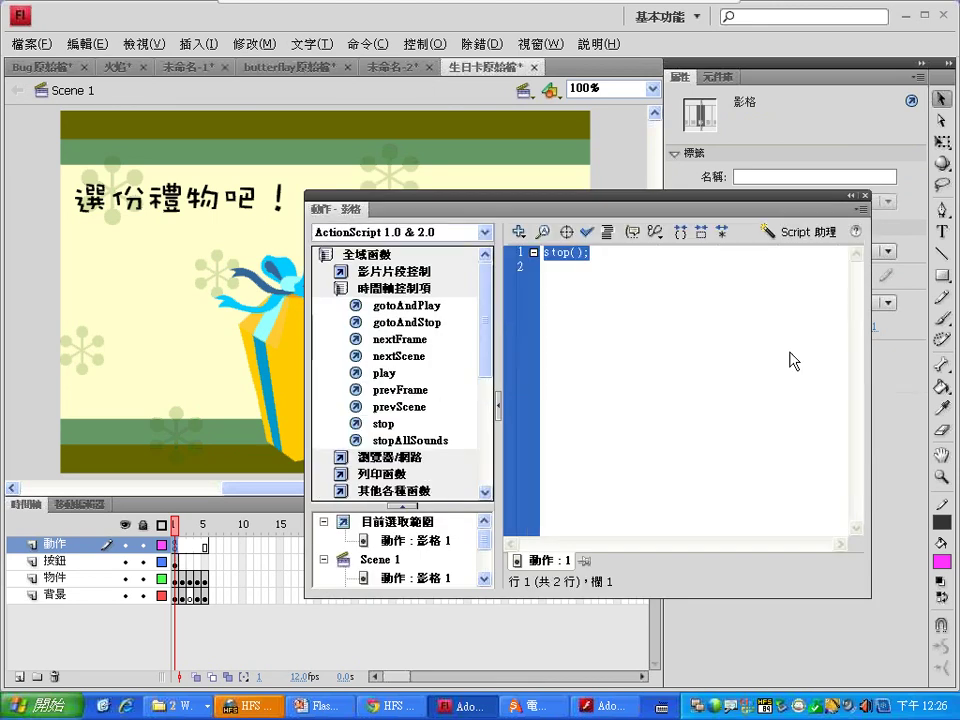
pyautogui.click(576, 280)
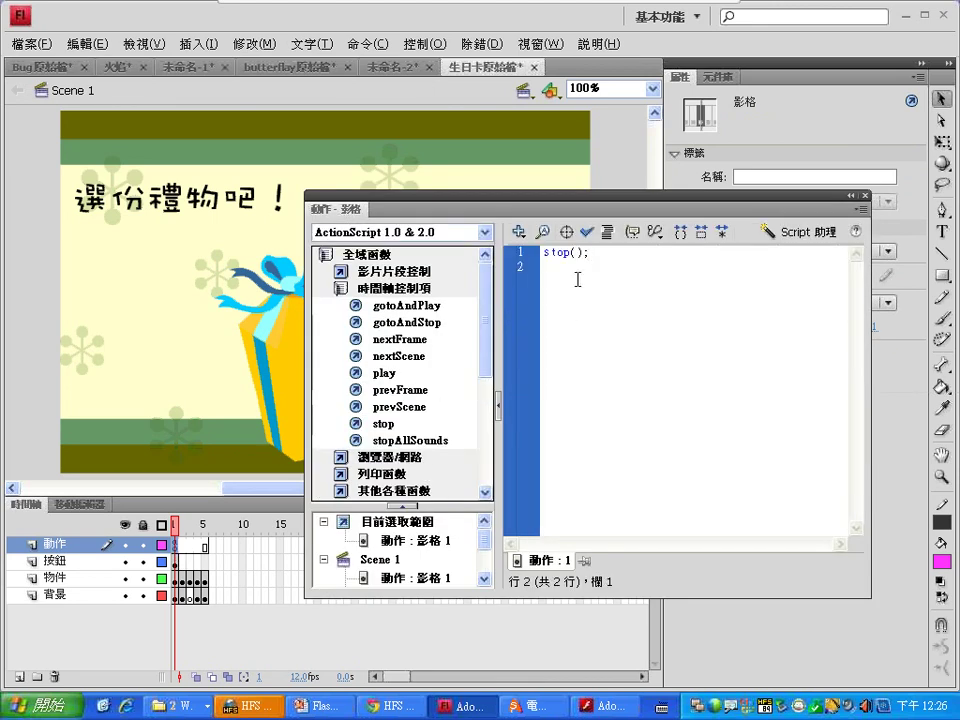
# Enter gift2.onRelease on line 2 of the frame script, with a capital R in the event name
pyautogui.write('gift2.onRe')
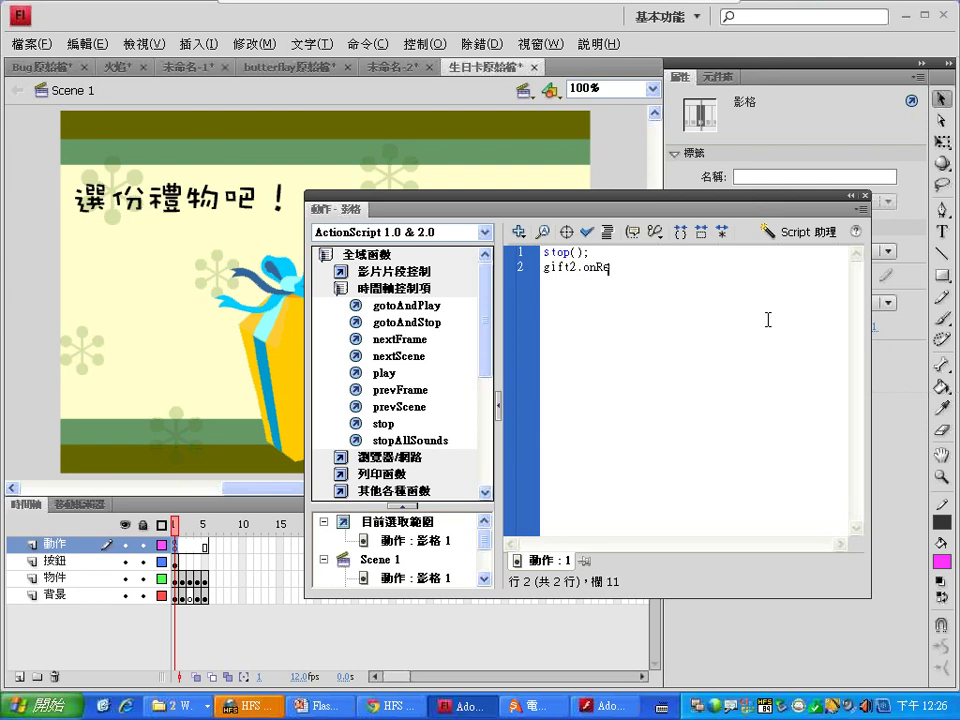
pyautogui.write('lease')
pyautogui.click(599, 267)
pyautogui.click(603, 270)
pyautogui.press('BackSpace')
pyautogui.write('R')
pyautogui.press('End')
# Assign an empty function(){} to gift2.onRelease, with room for a statement between the braces
pyautogui.write('= func')
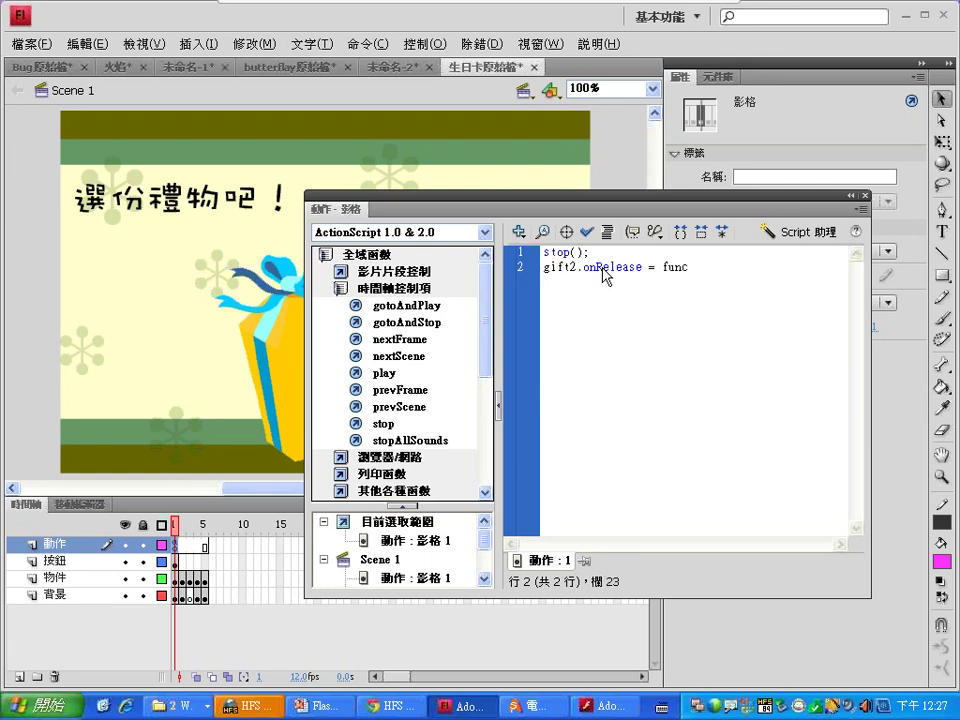
pyautogui.write('tion(){}')
pyautogui.press('Left')
pyautogui.press('Return')
pyautogui.press('Return')
pyautogui.press('Up')
# Insert gotoAndStop(2); in the function body, remove the blank line below it and check the script's syntax
pyautogui.doubleClick(414, 322)
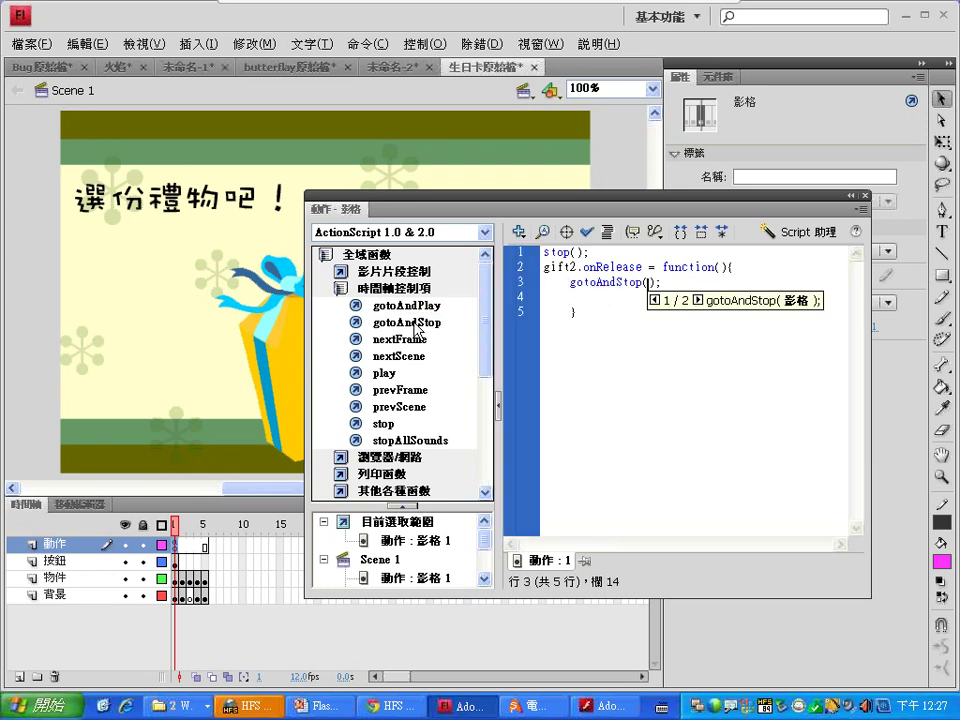
pyautogui.write('2')
pyautogui.click(678, 281)
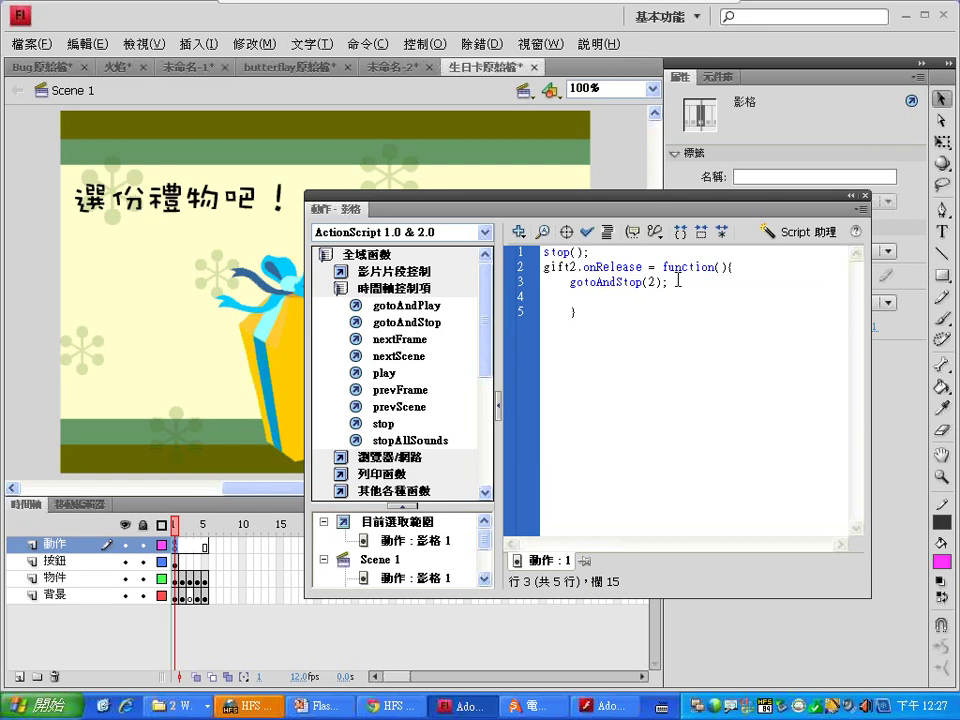
pyautogui.press('Delete')
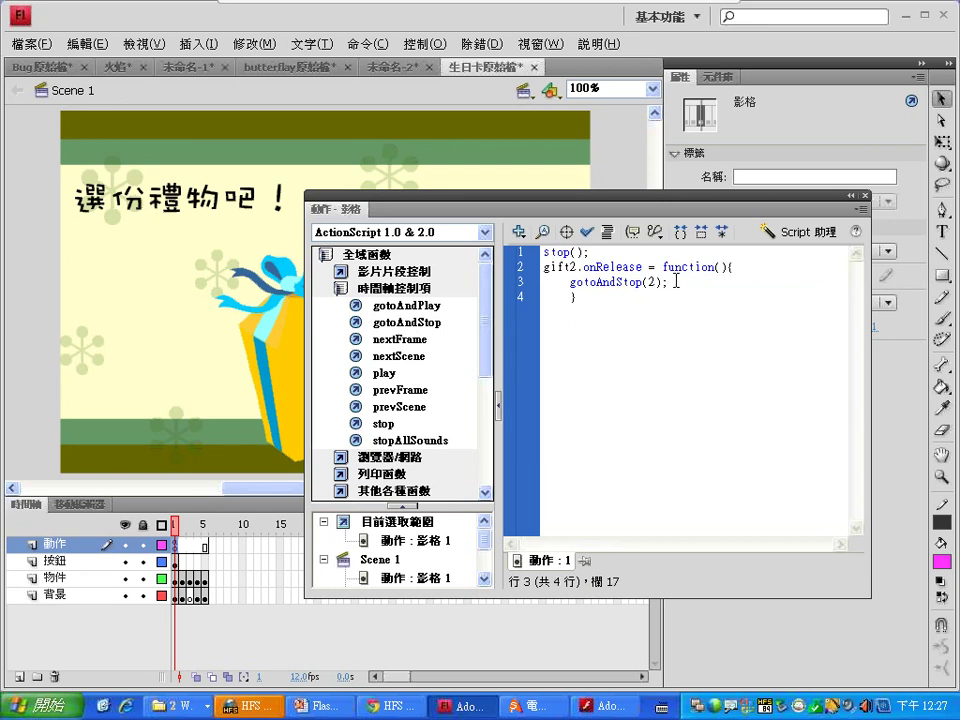
pyautogui.click(587, 231)
pyautogui.click(587, 419)
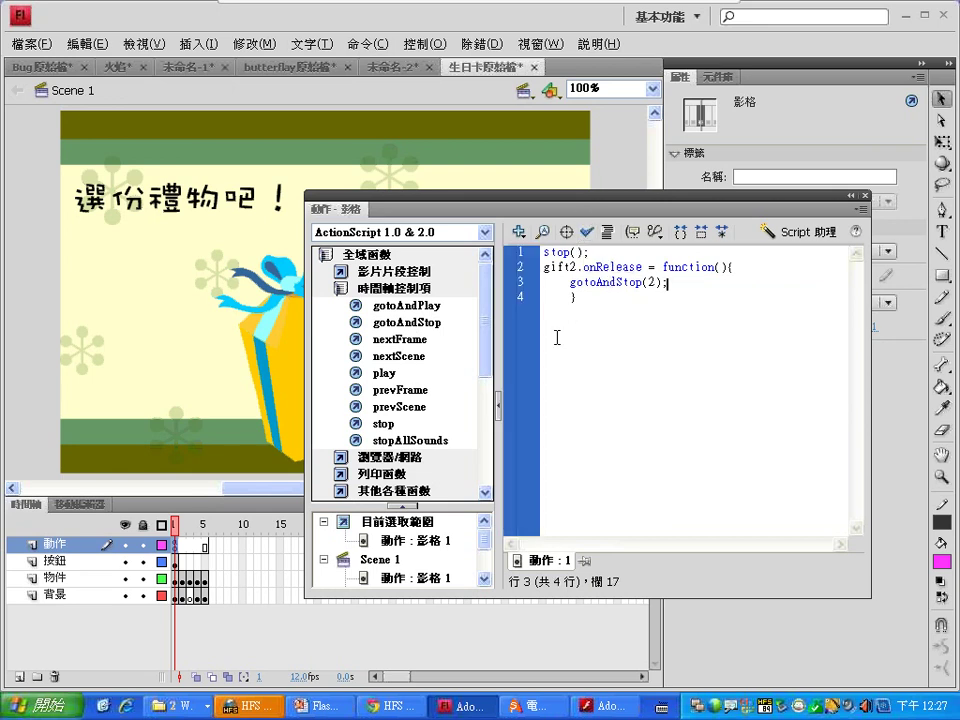
pyautogui.click(543, 268)
pyautogui.moveTo(543, 268); pyautogui.dragTo(664, 321)
pyautogui.click(574, 296)
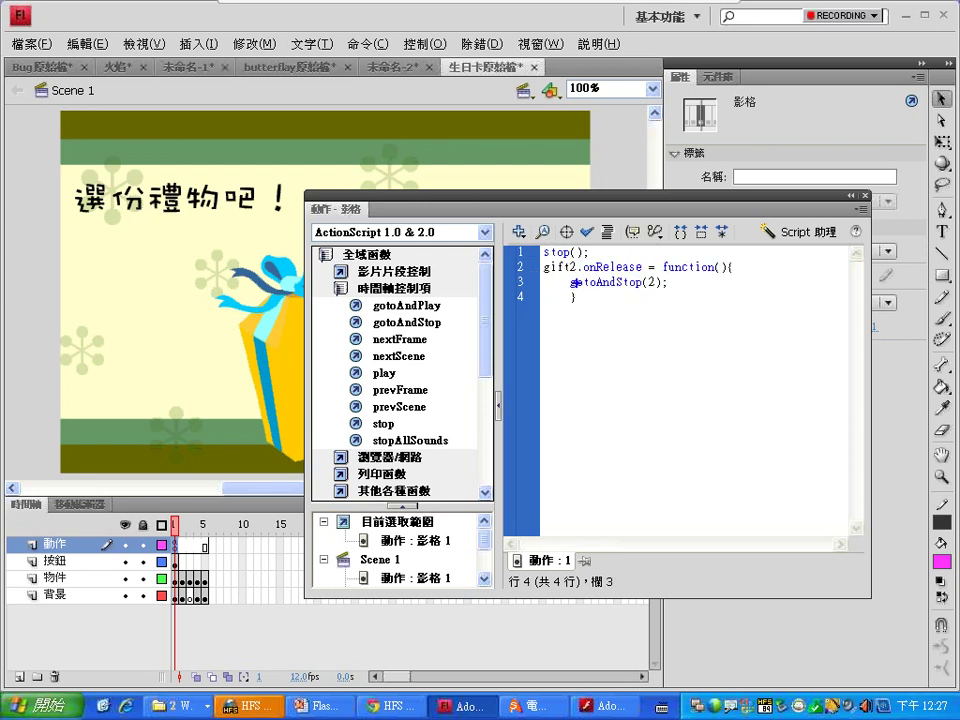
pyautogui.moveTo(533, 284)
pyautogui.mouseDown()
pyautogui.moveTo(656, 271)
pyautogui.moveTo(664, 292)
pyautogui.moveTo(557, 293)
pyautogui.mouseUp()
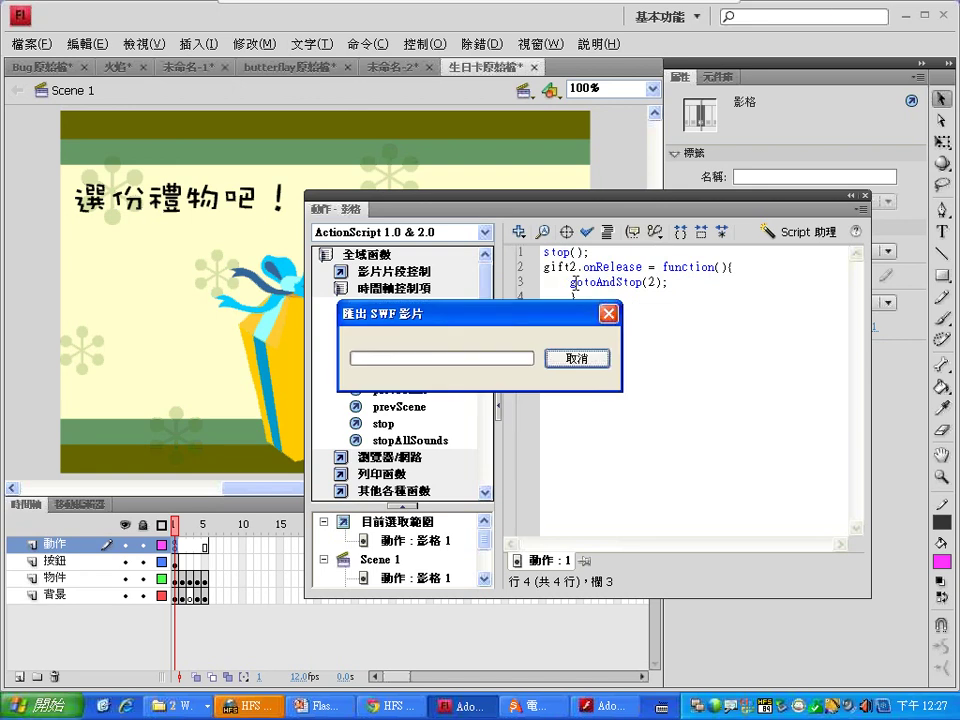
# Test the movie, try the yellow gift button to check which frame it jumps to, and close the preview
pyautogui.hotkey('ctrl', 'Return')
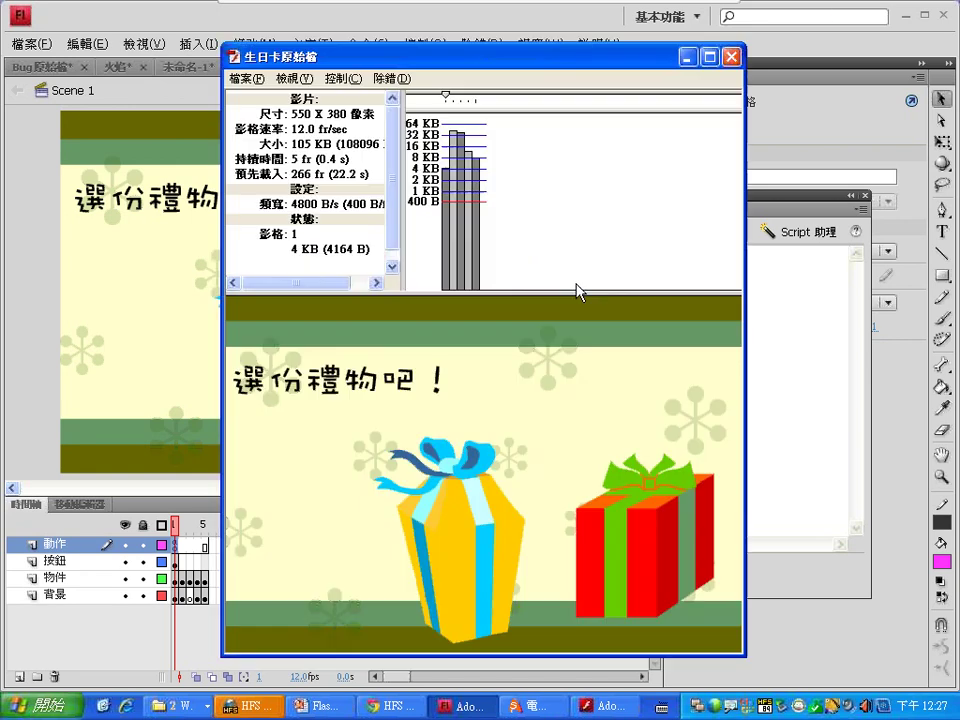
pyautogui.click(478, 503)
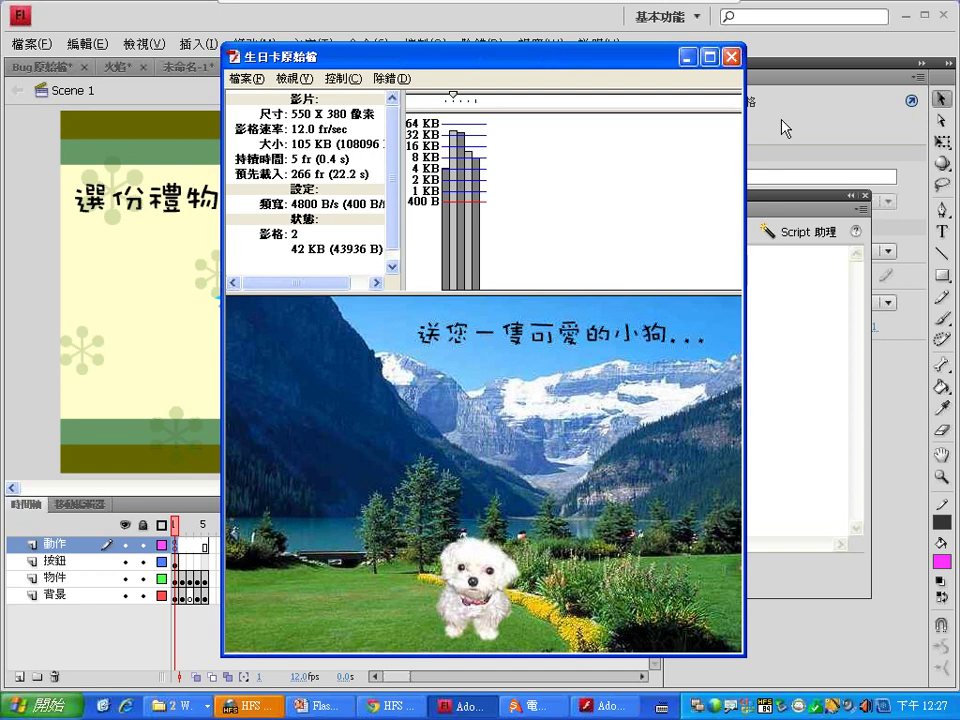
pyautogui.click(734, 64)
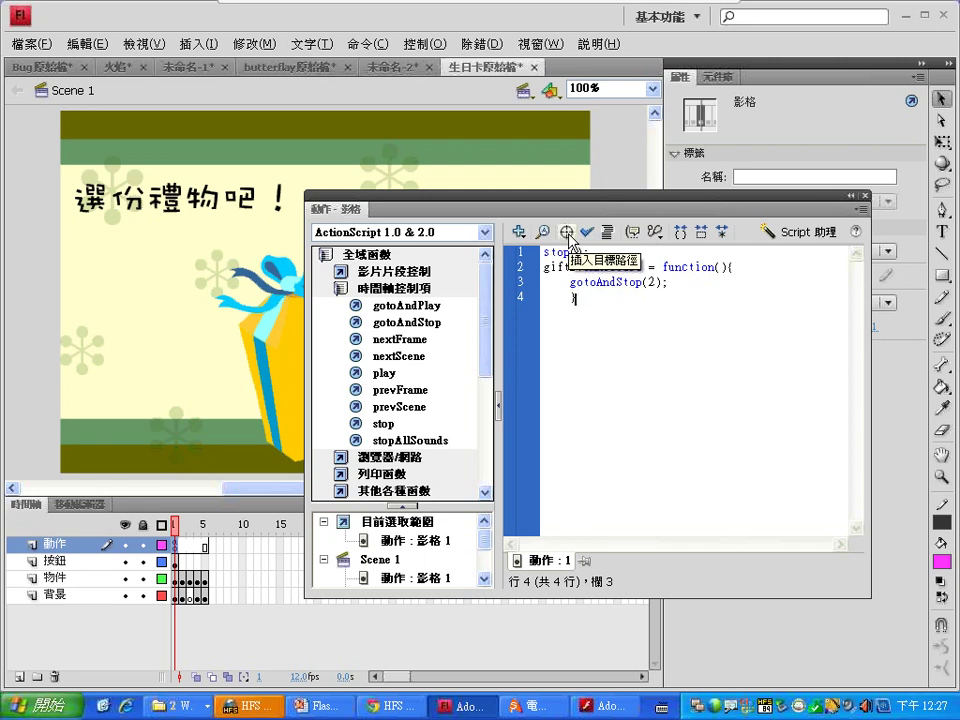
pyautogui.moveTo(592, 323); pyautogui.dragTo(524, 262)
pyautogui.click(587, 316)
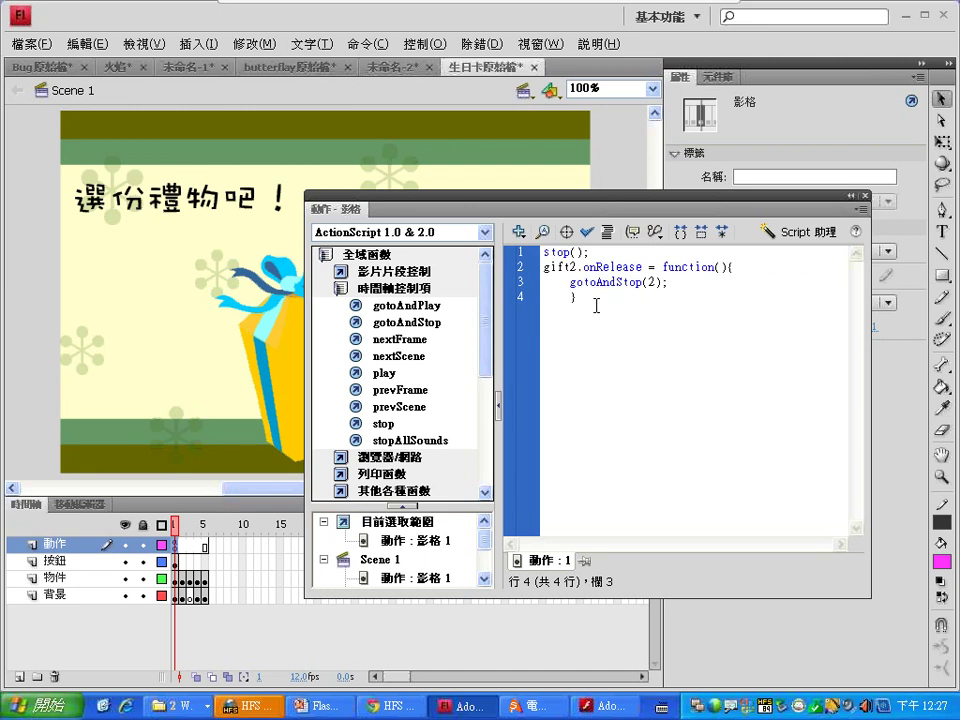
pyautogui.moveTo(575, 297); pyautogui.dragTo(543, 252)
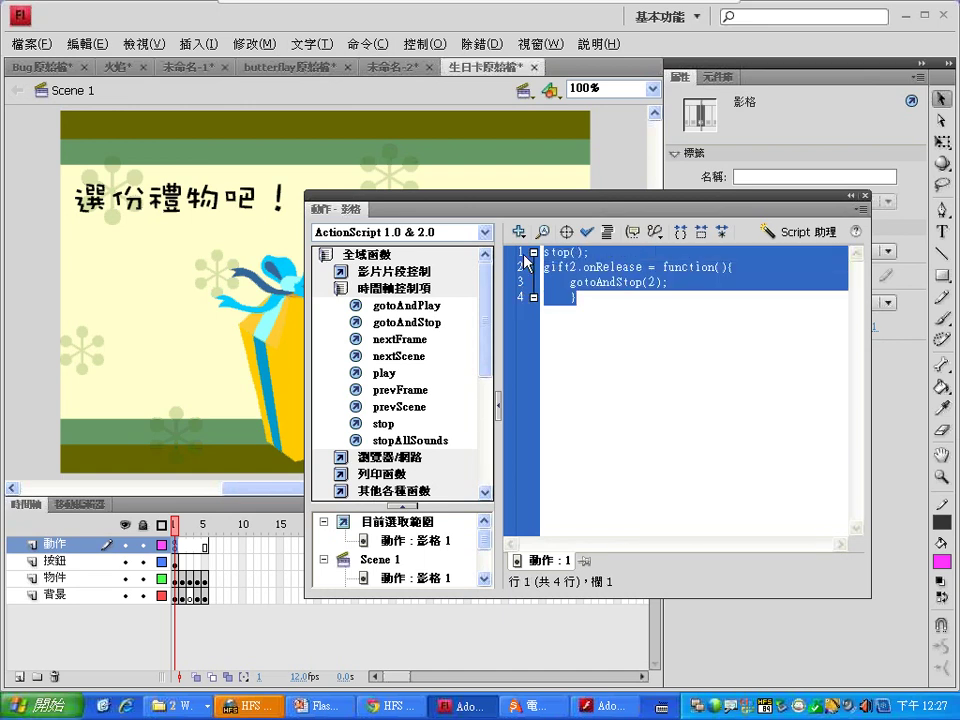
pyautogui.click(723, 358)
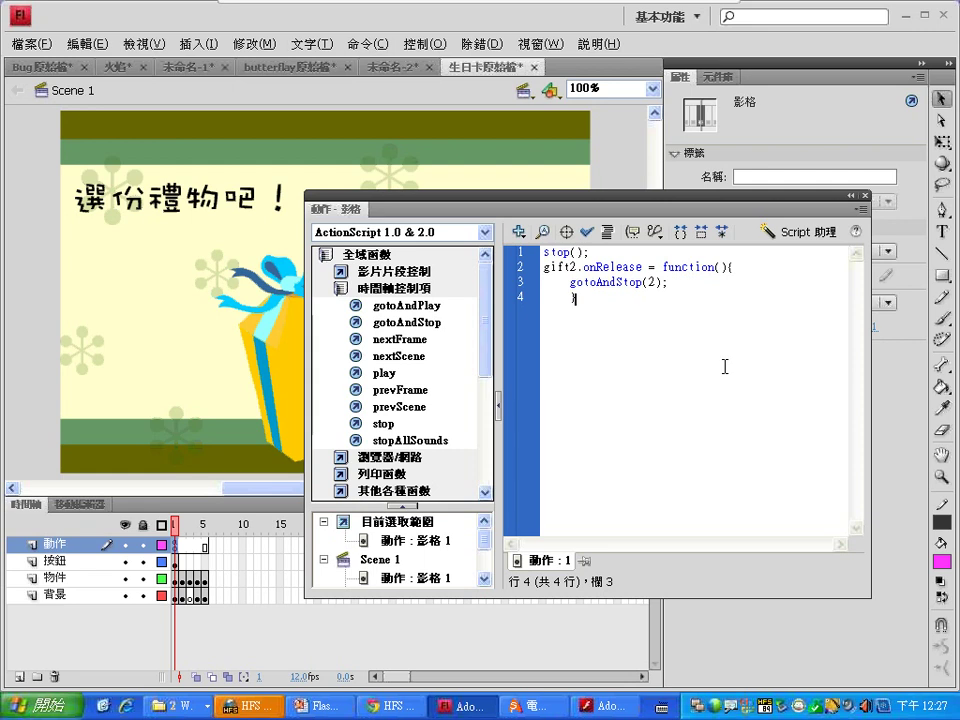